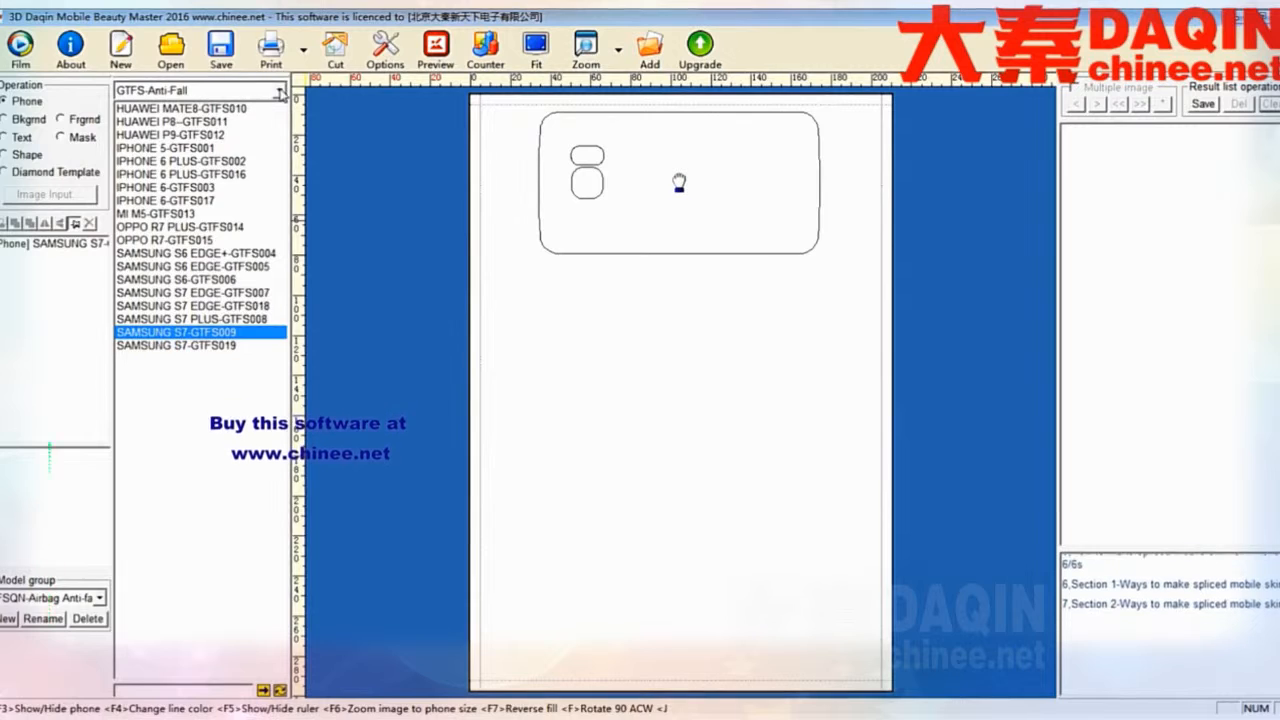
- Add the IPHONE 6-DDFHFS002 template from the FHFS-Anti-slip antifall group, rotated 90° counterclockwise, directly below the Samsung S7 outline
left_click(281, 90)
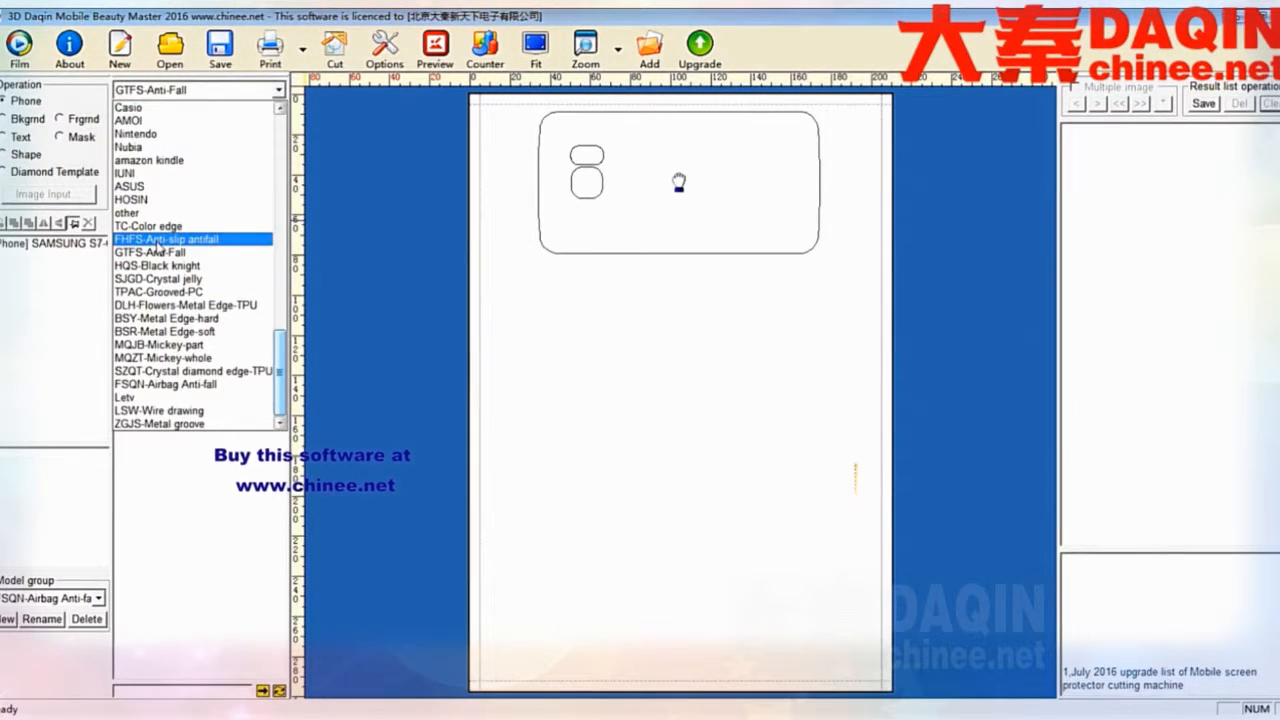
left_click(157, 240)
double_click(172, 140)
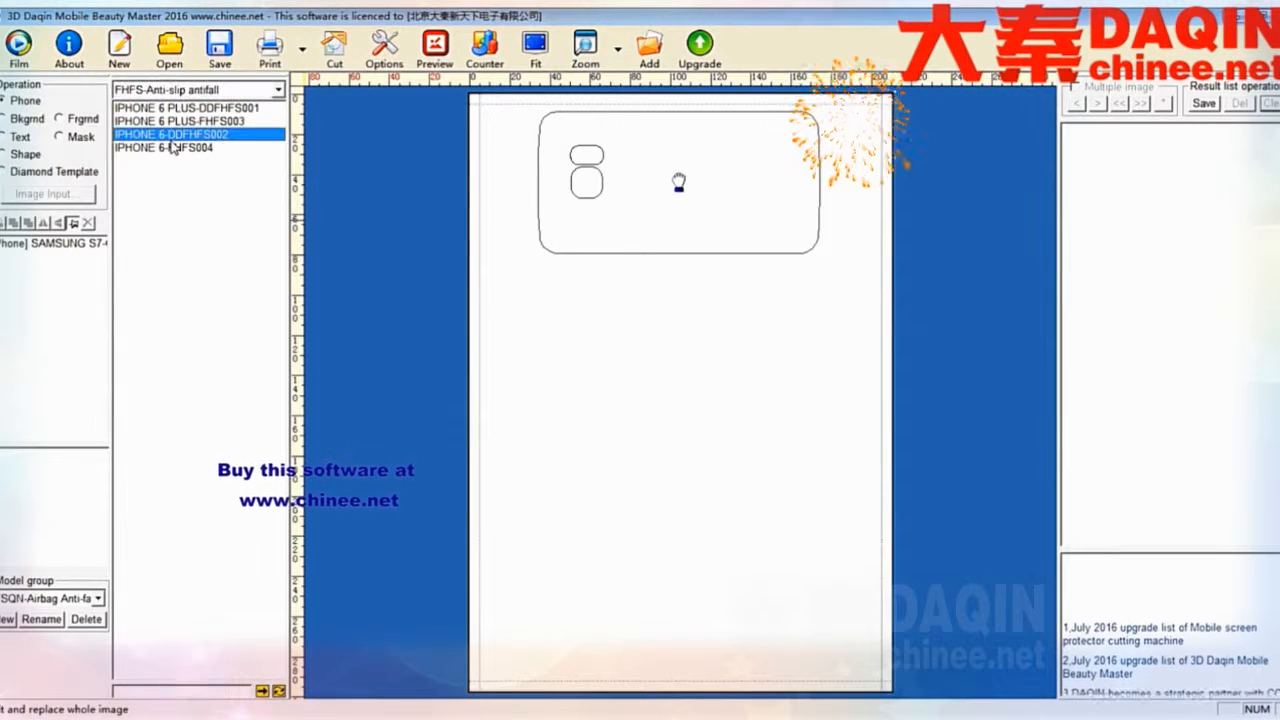
left_click_drag(690, 480, 686, 337)
key("f")
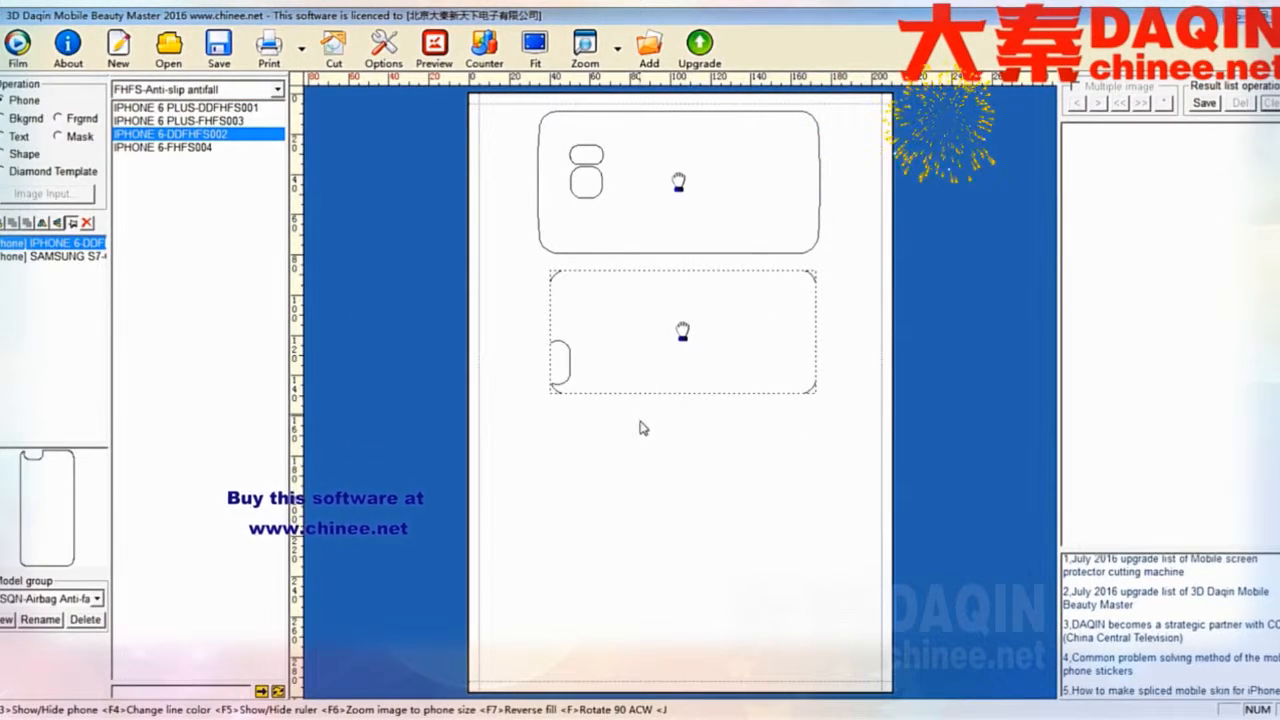
left_click(643, 429)
- Add a second IPHONE 6-DDFHFS002 outline, rotate it 90° counterclockwise and place it at the bottom of the page
double_click(172, 137)
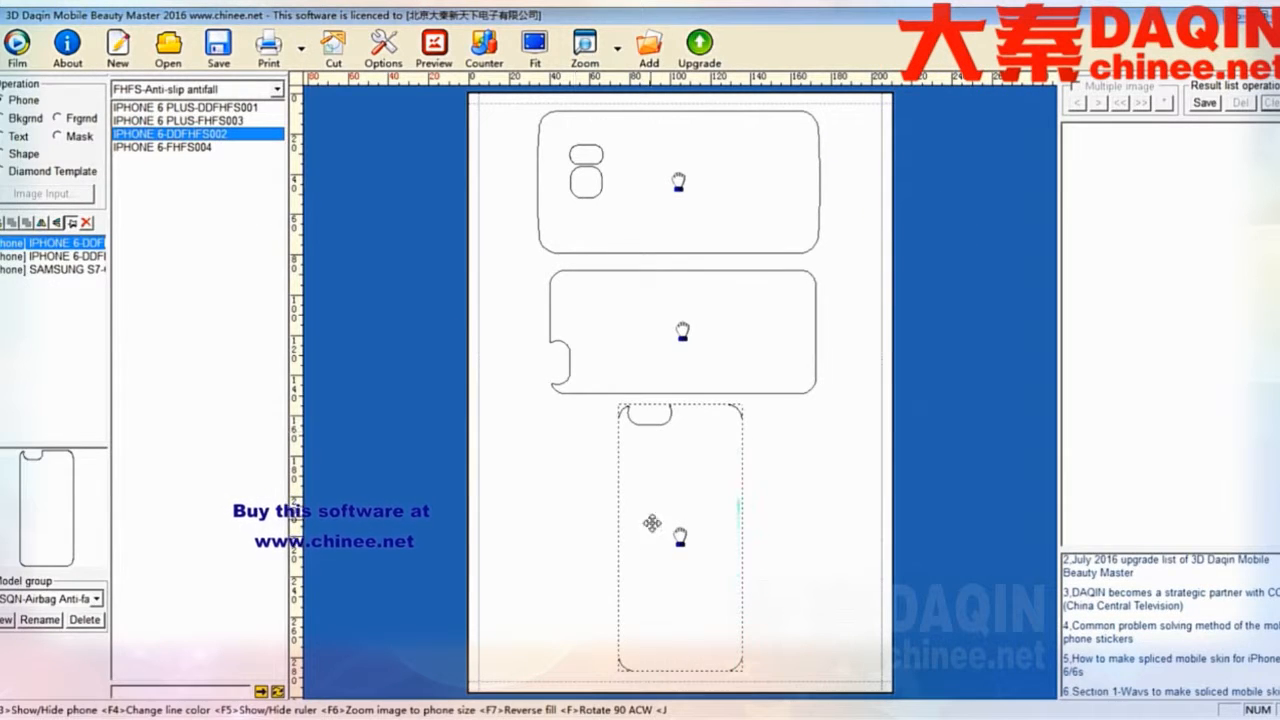
key("f")
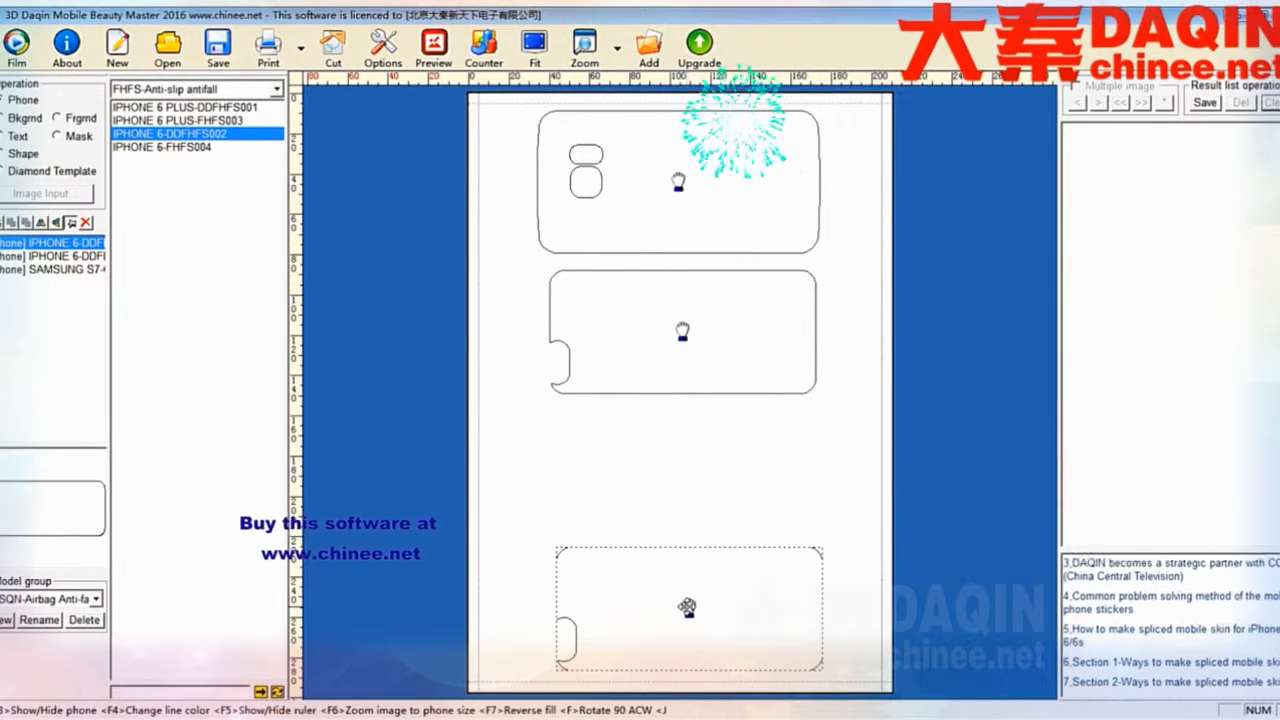
left_click(666, 523)
- Add the IPHONE 6-GTFS003 template from the GTFS-Anti-Fall group, rotated 90° counterclockwise, in the gap between the two other iPhone outlines
left_click(276, 89)
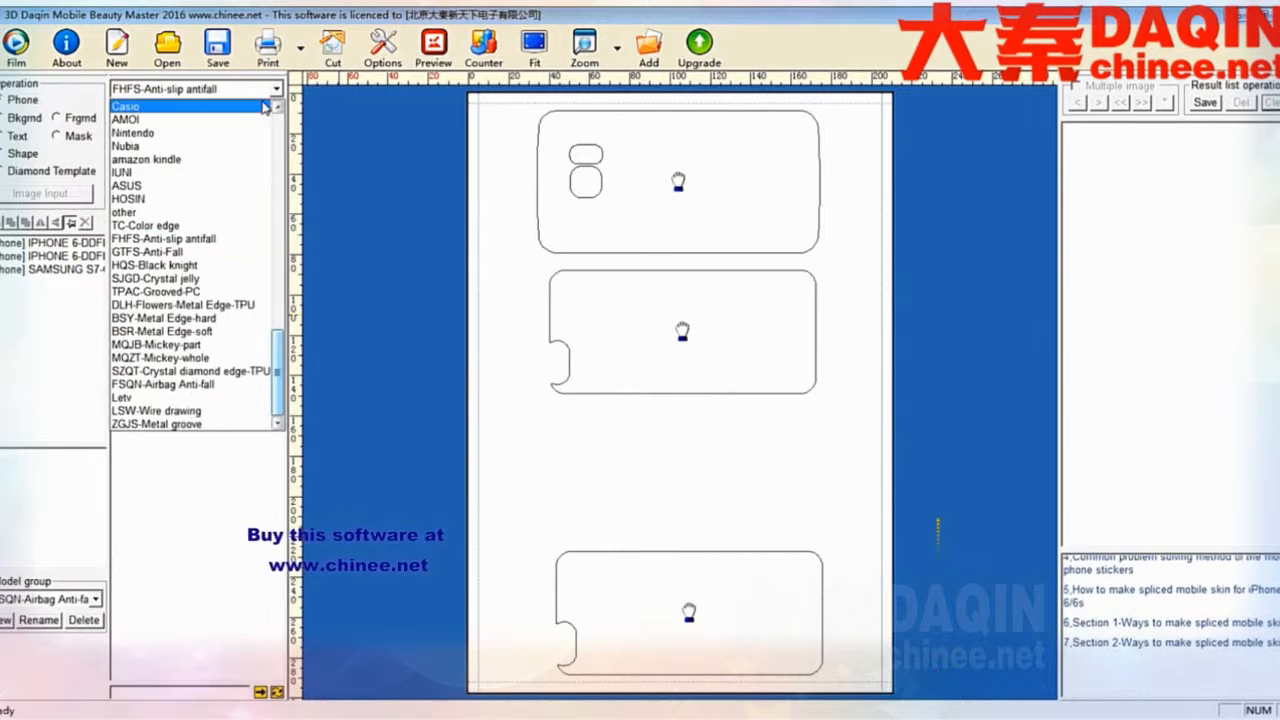
left_click(200, 240)
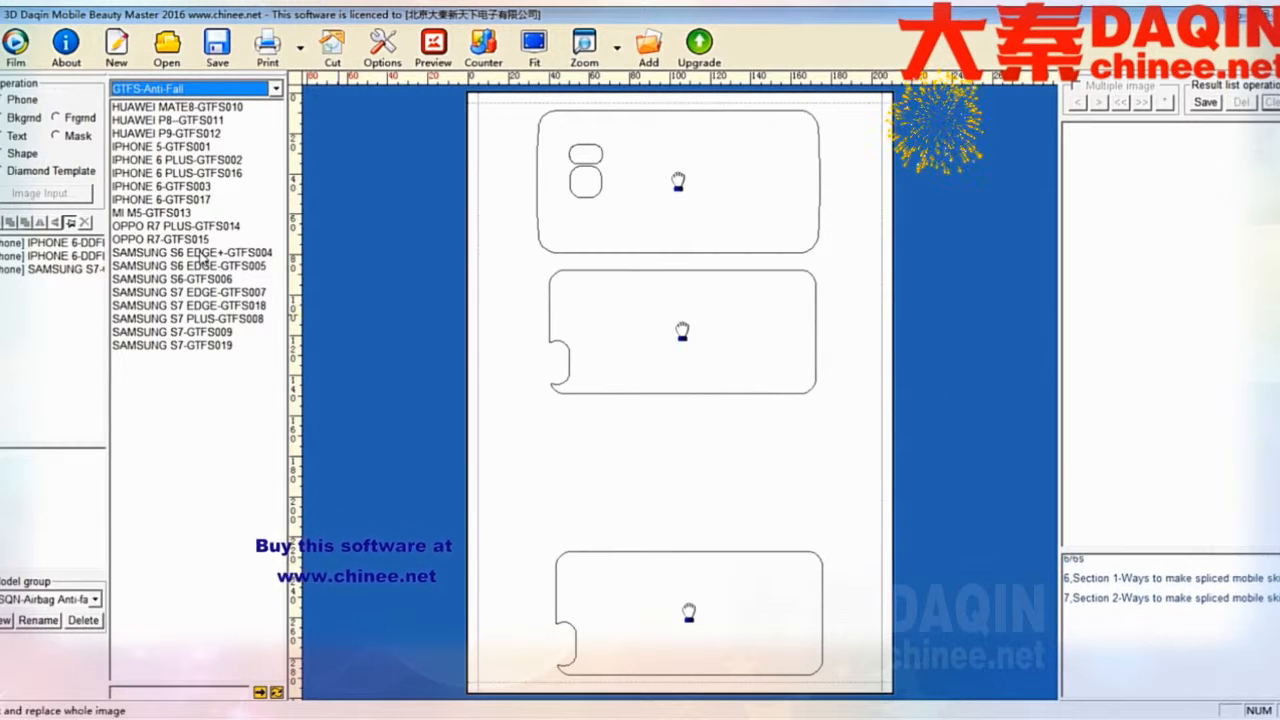
double_click(165, 187)
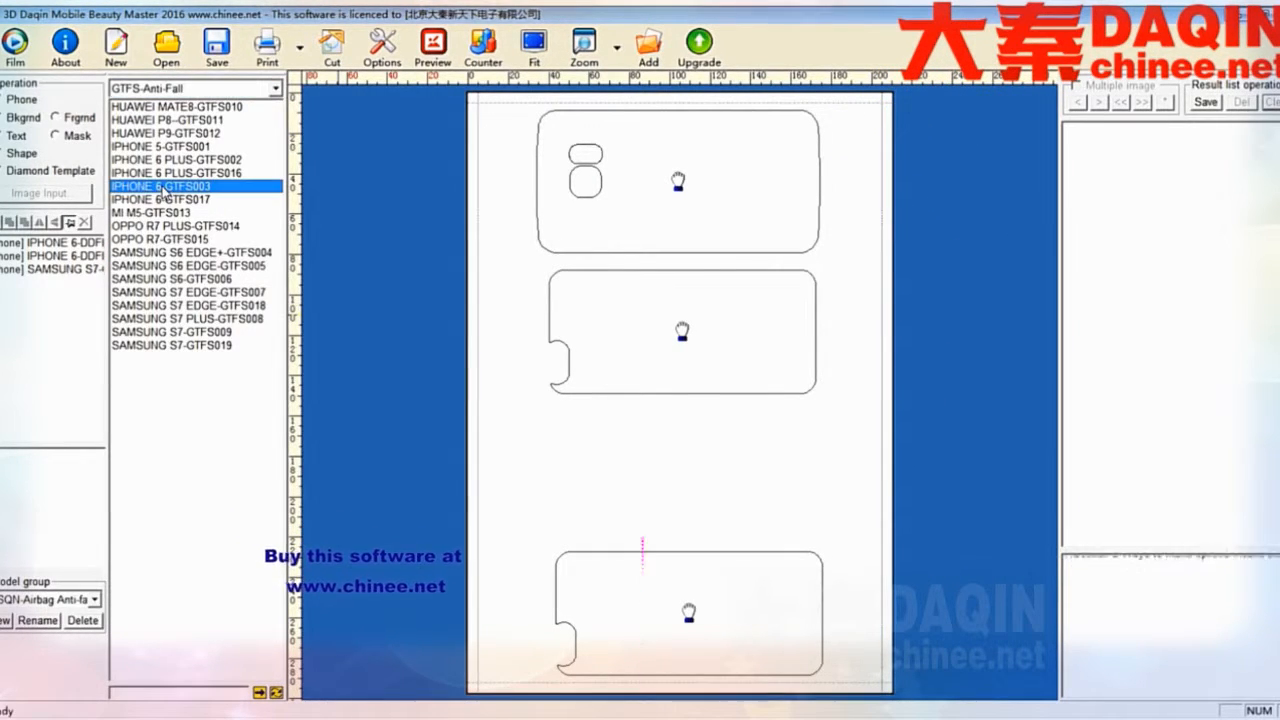
left_click_drag(669, 387, 674, 468)
key("f")
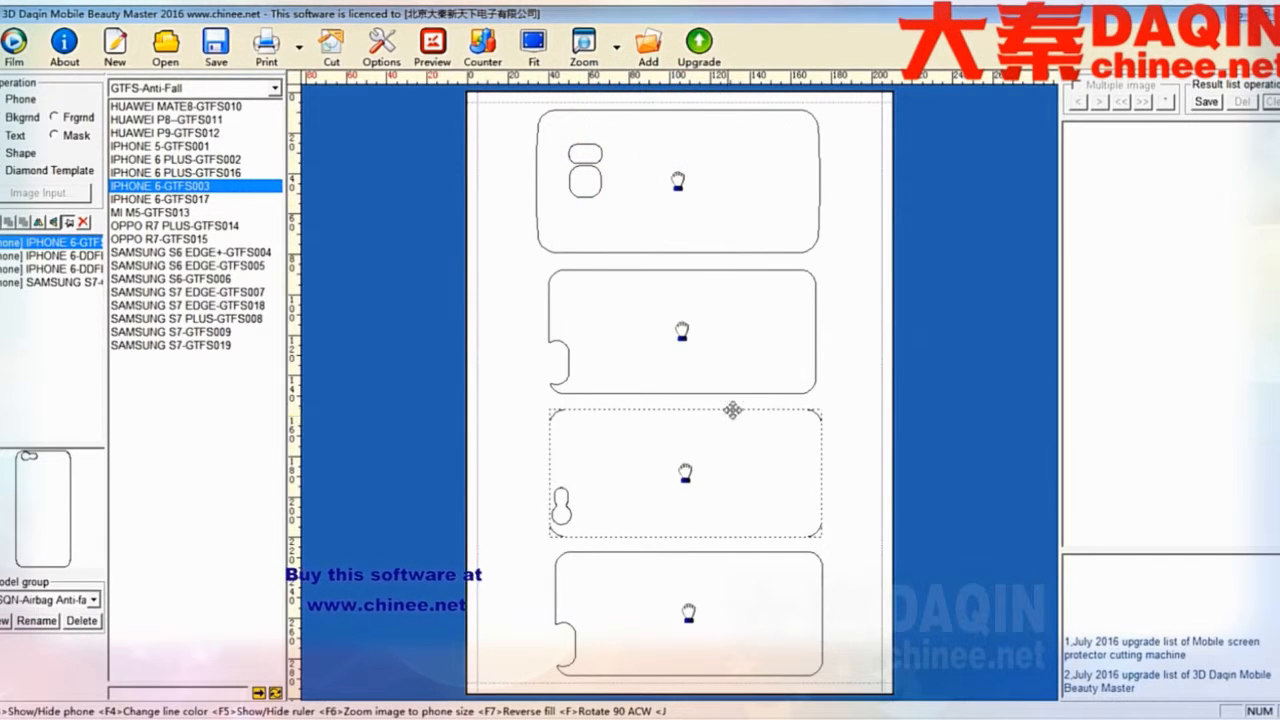
- Fine-tune the positions of the bottom, Samsung S7 and second phone outlines so the four are evenly stacked without overlapping
left_click_drag(689, 610, 688, 624)
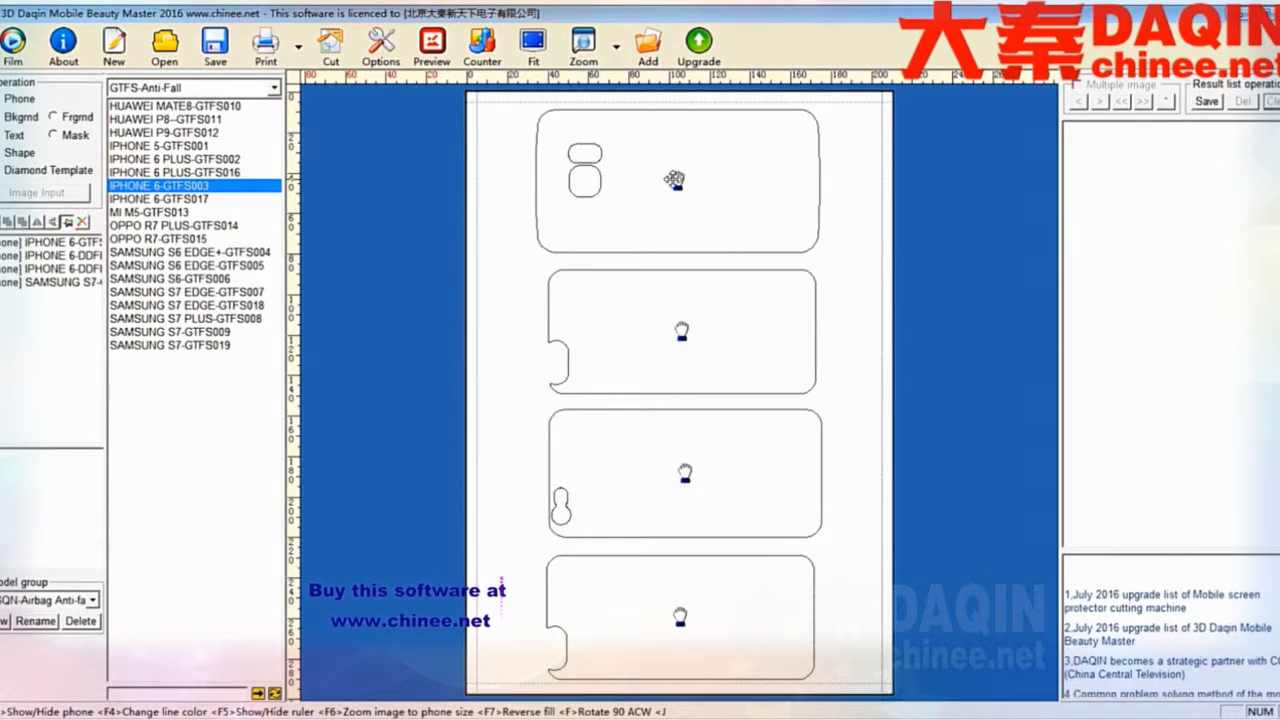
left_click_drag(674, 180, 681, 184)
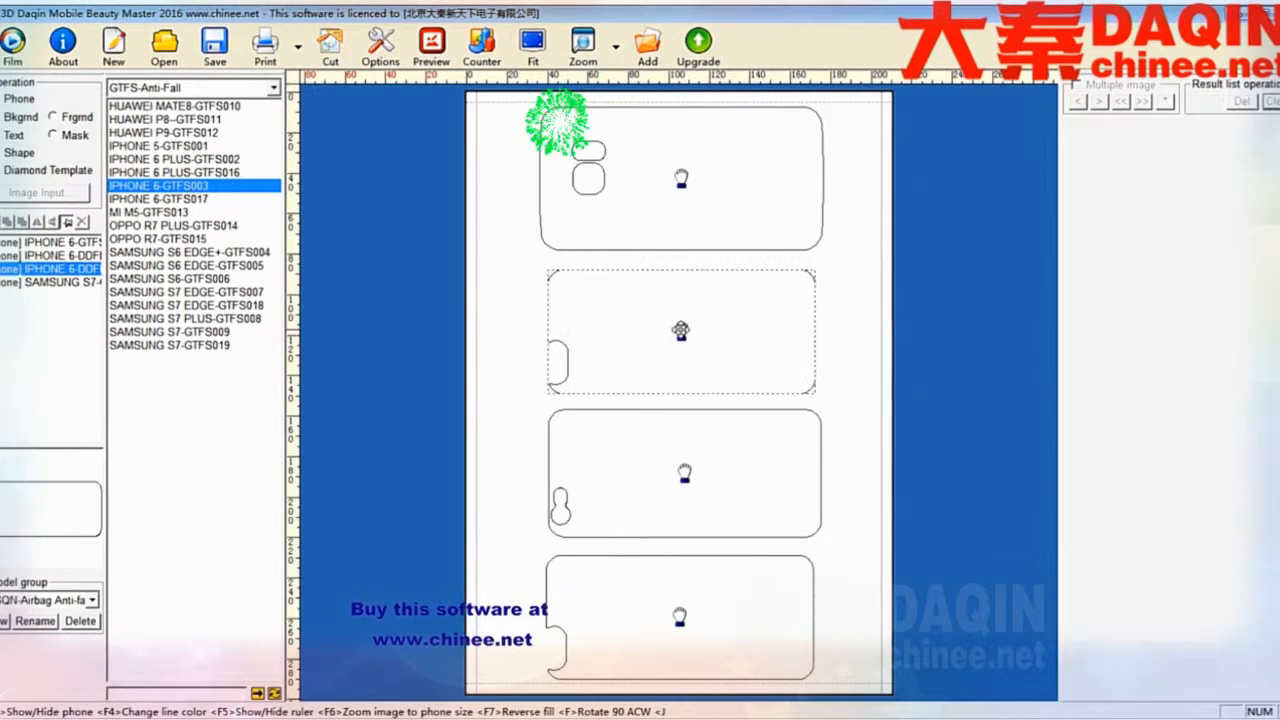
left_click(680, 330)
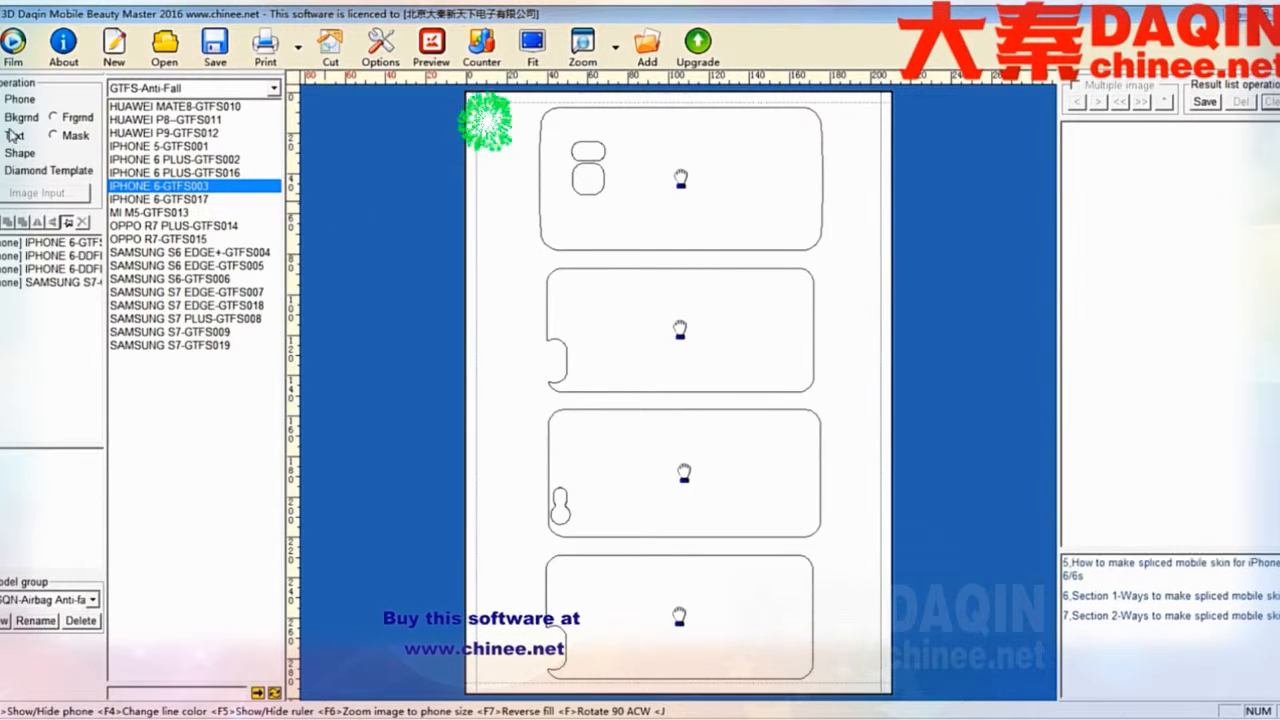
- Switch to background images and open sy_66814343466.jpg from the desktop for processing
left_click(9, 119)
left_click(20, 192)
left_click(405, 206)
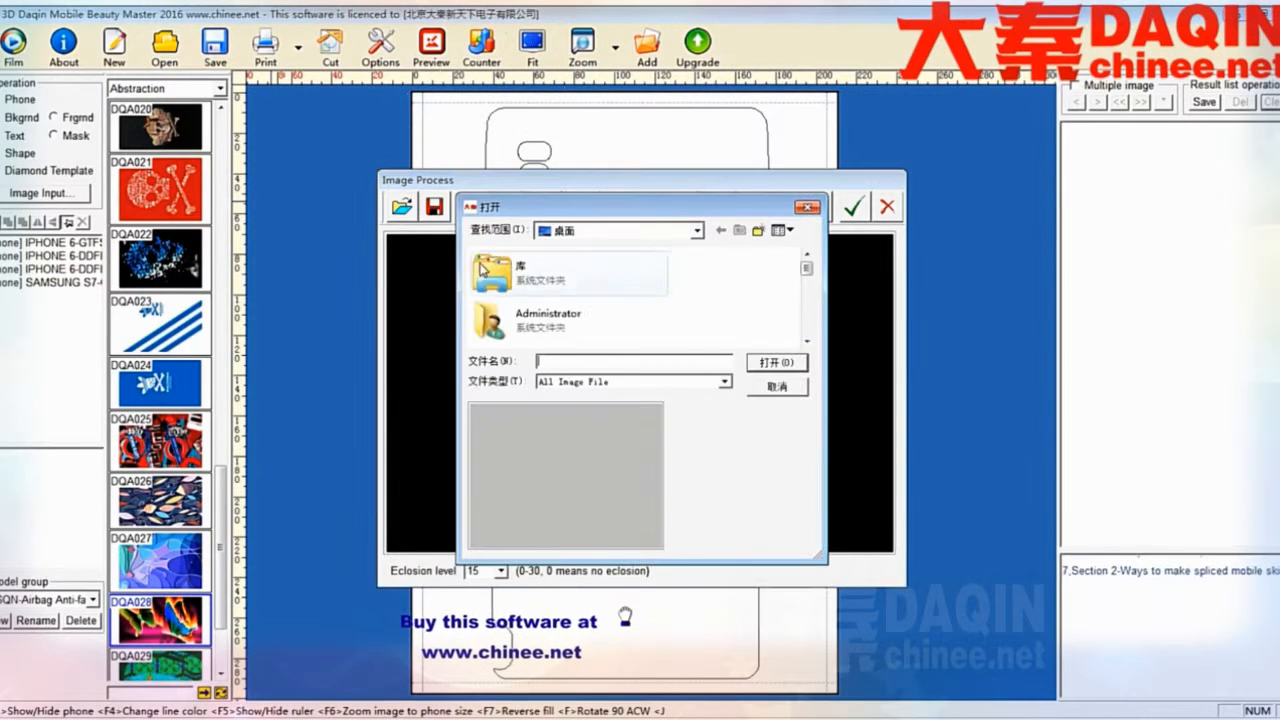
left_click_drag(806, 268, 808, 330)
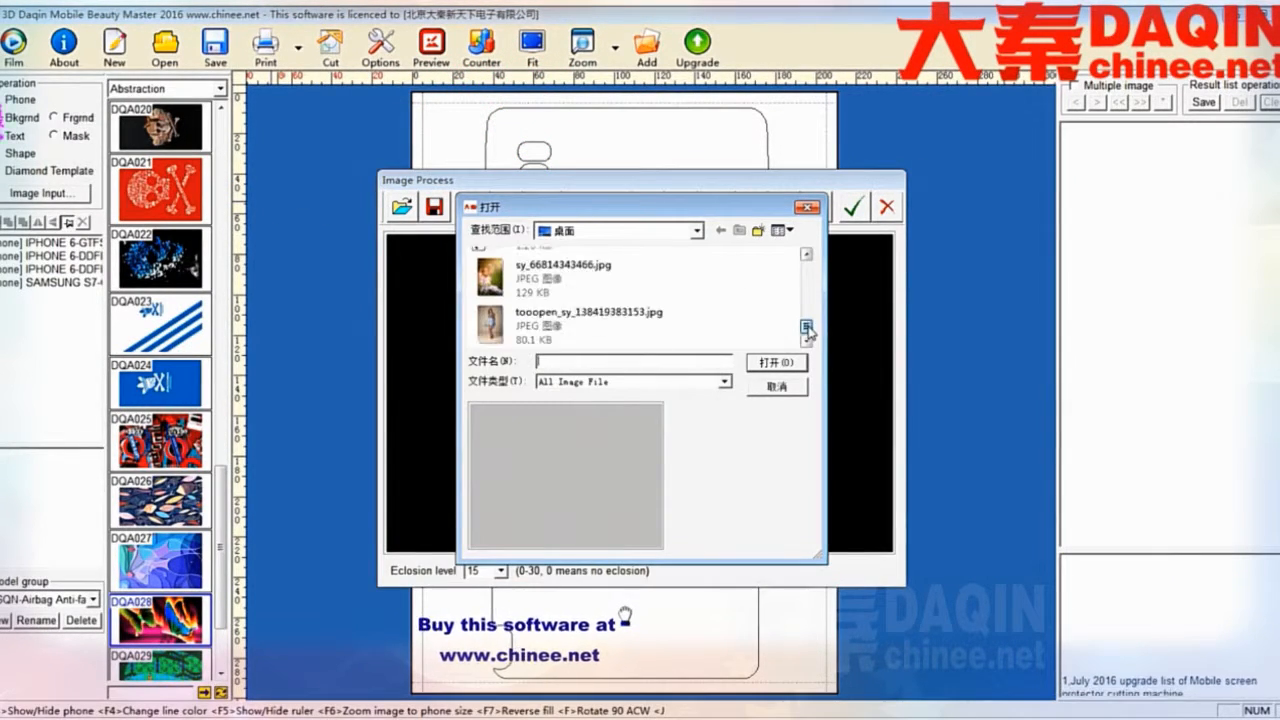
left_click(553, 276)
left_click(772, 362)
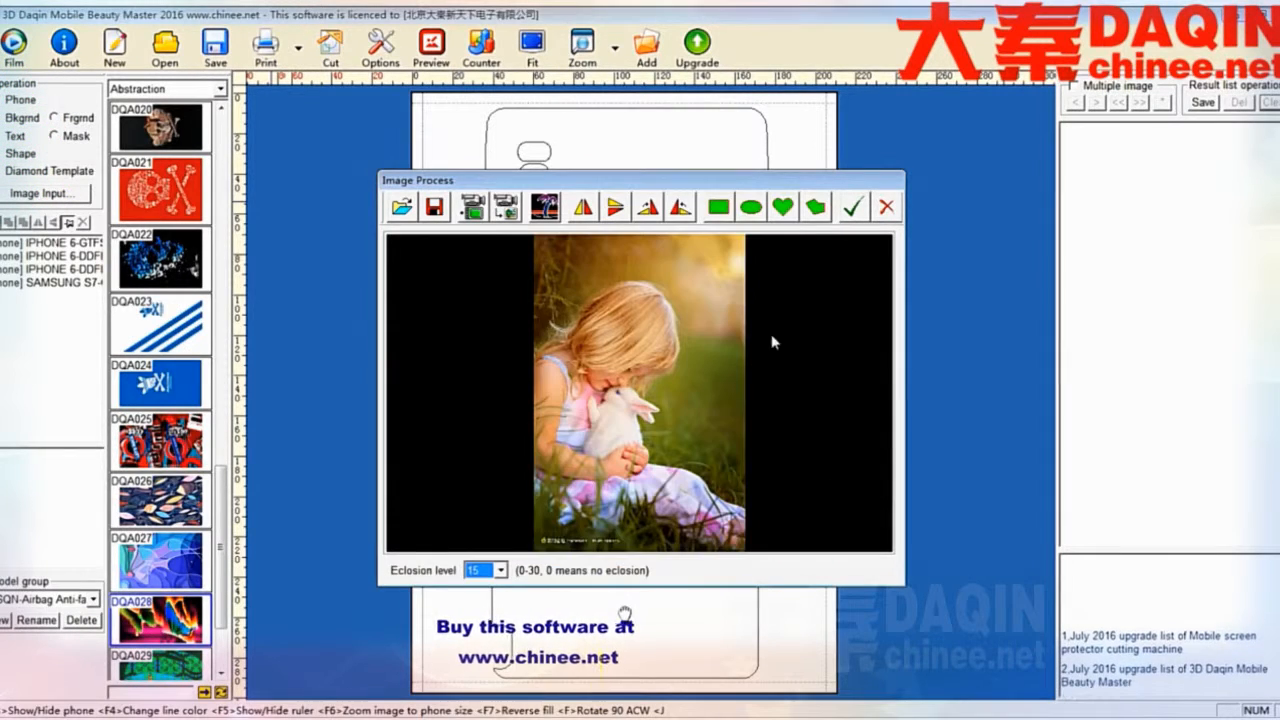
- Rotate the girl-and-rabbit photo 90° counterclockwise, crop it with a full-width rectangle around the girl and rabbit, and insert it as a background
left_click(680, 208)
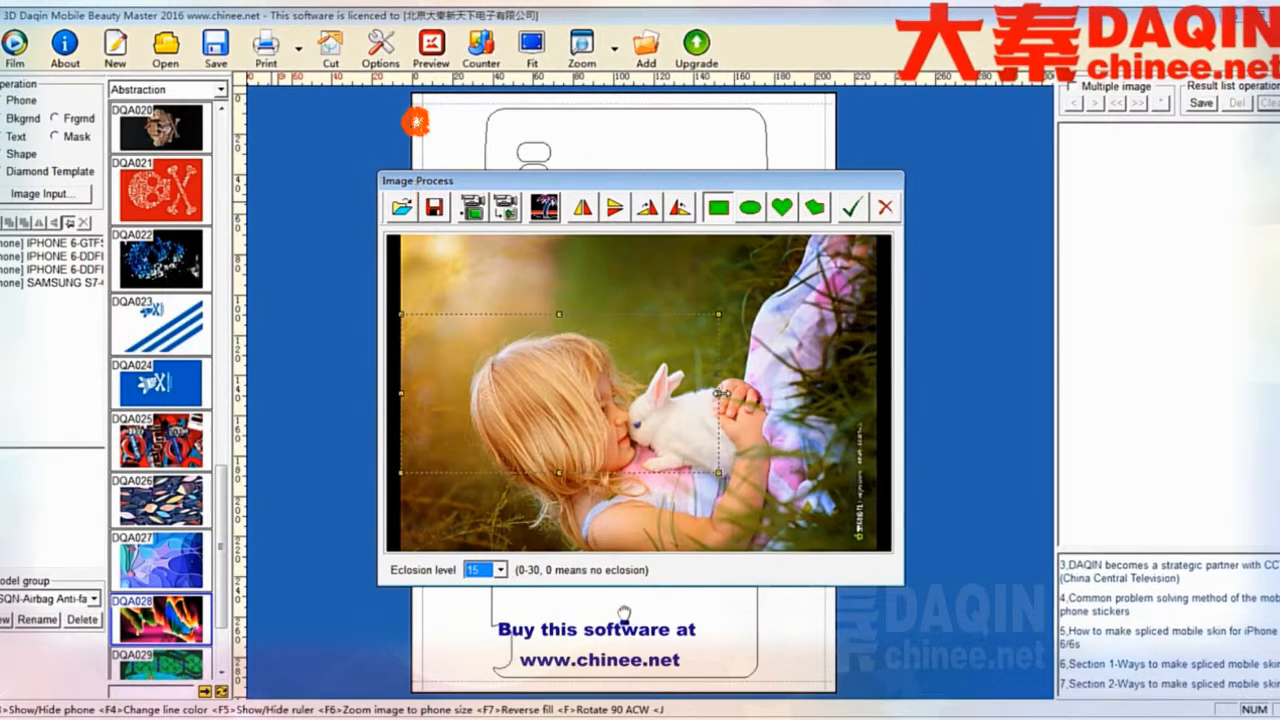
left_click_drag(720, 394, 868, 414)
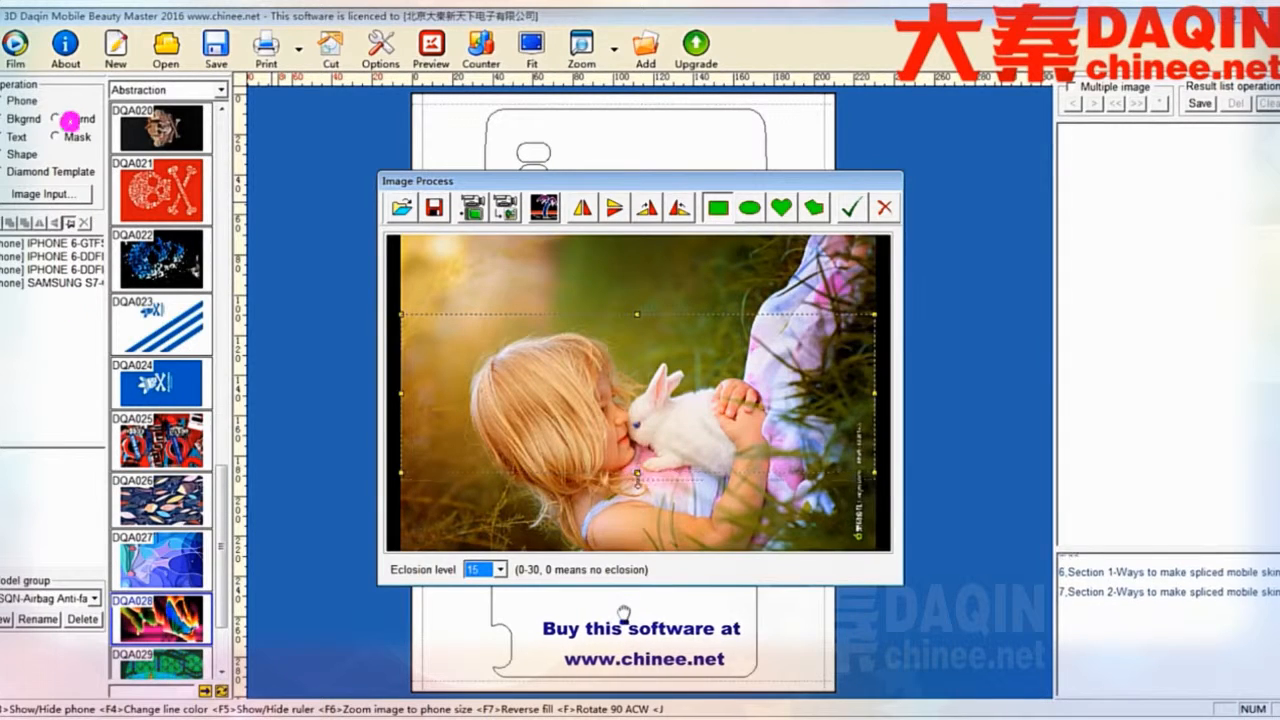
left_click_drag(637, 480, 637, 545)
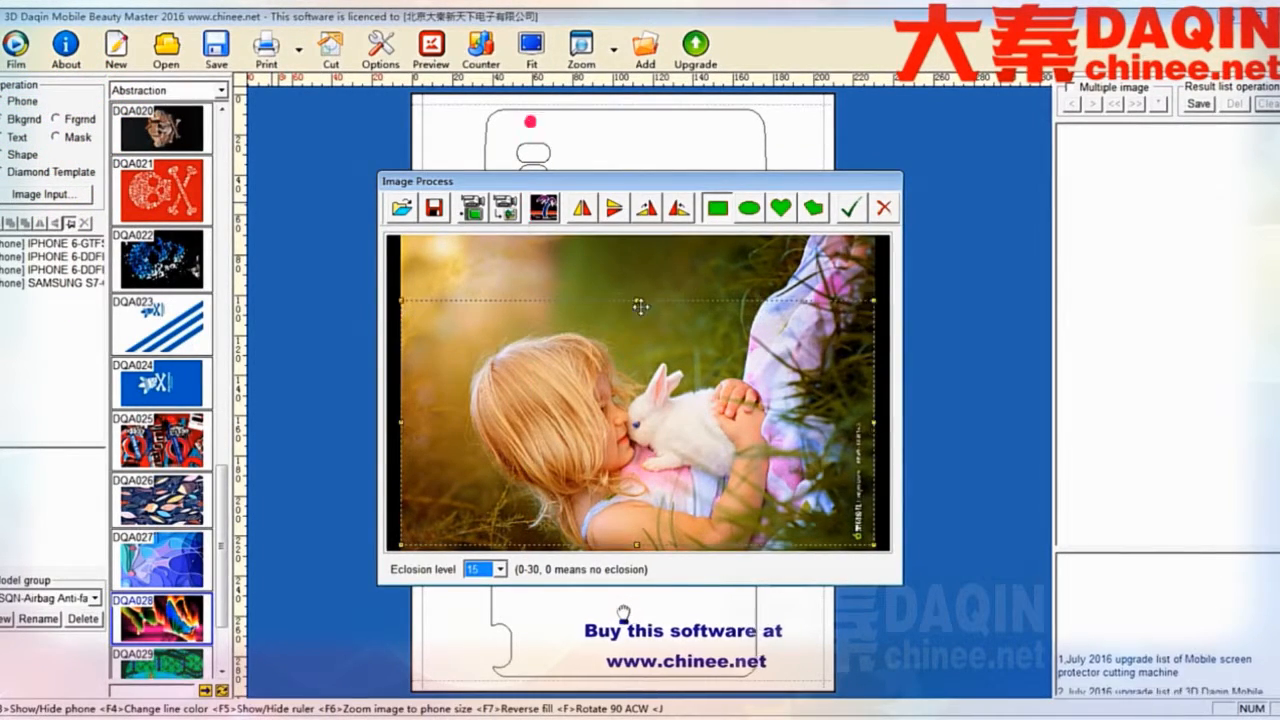
left_click_drag(617, 364, 654, 168)
left_click(850, 208)
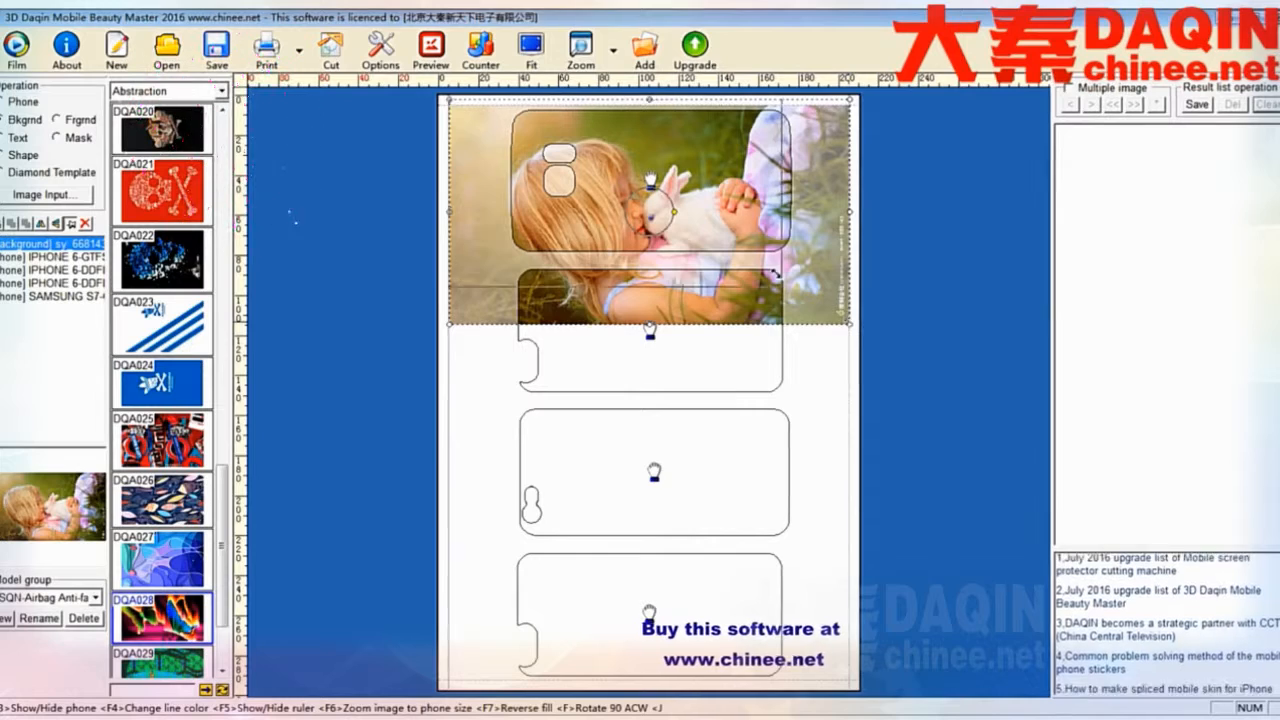
- Shrink the girl-and-rabbit background and position it so it just covers the Samsung S7 outline
left_click_drag(767, 265, 767, 266)
left_click_drag(686, 228, 731, 224)
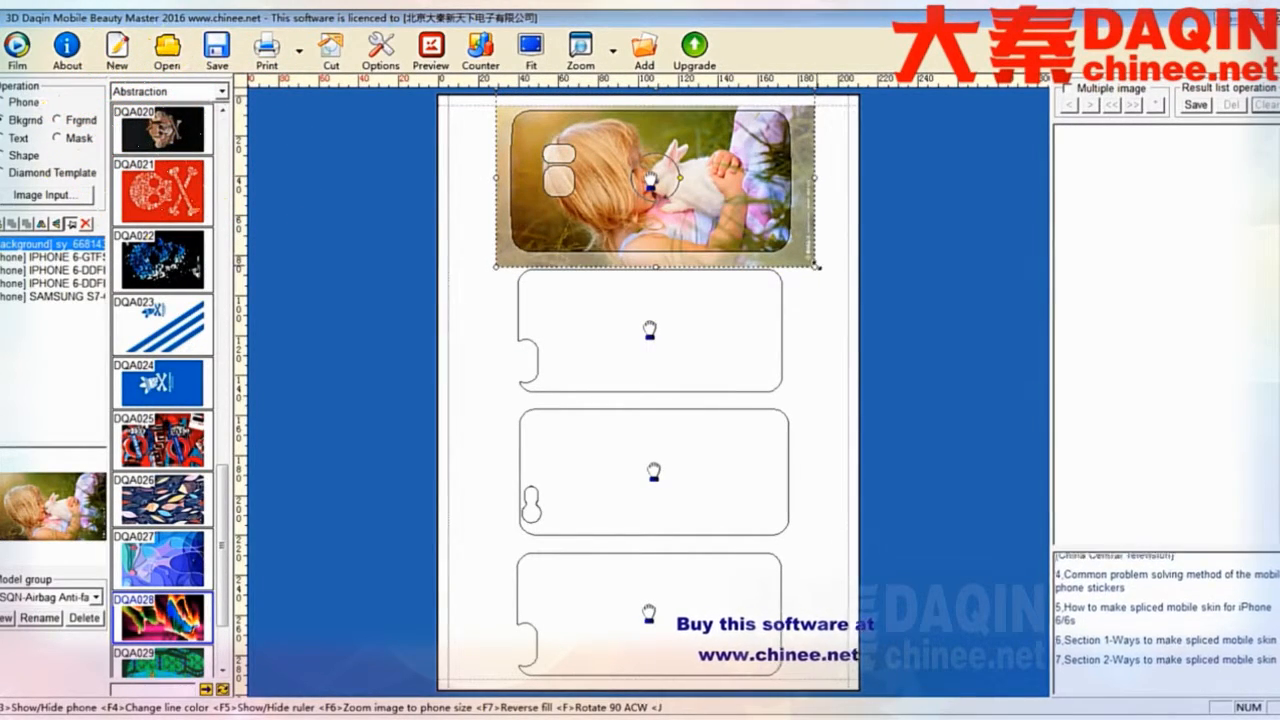
left_click_drag(817, 267, 768, 250)
left_click(768, 297)
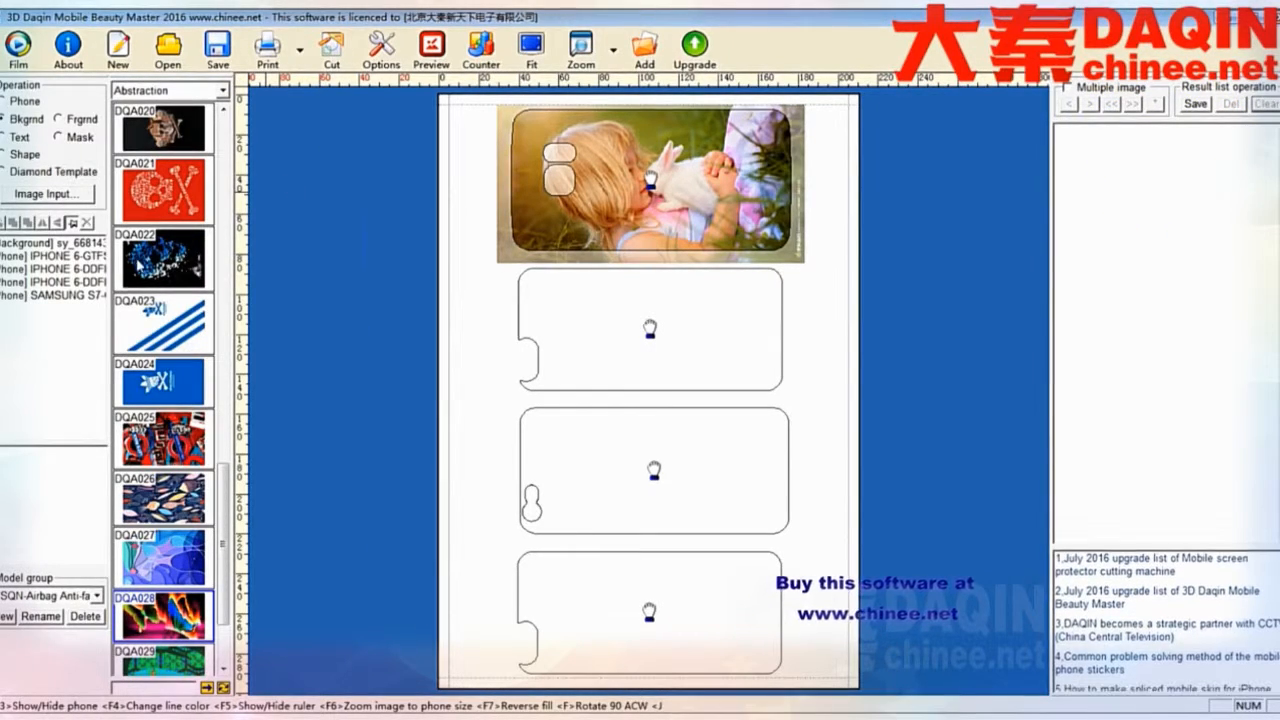
- Open tooopen_sy_138419383153.jpg from the desktop as another background image for processing
left_click(45, 194)
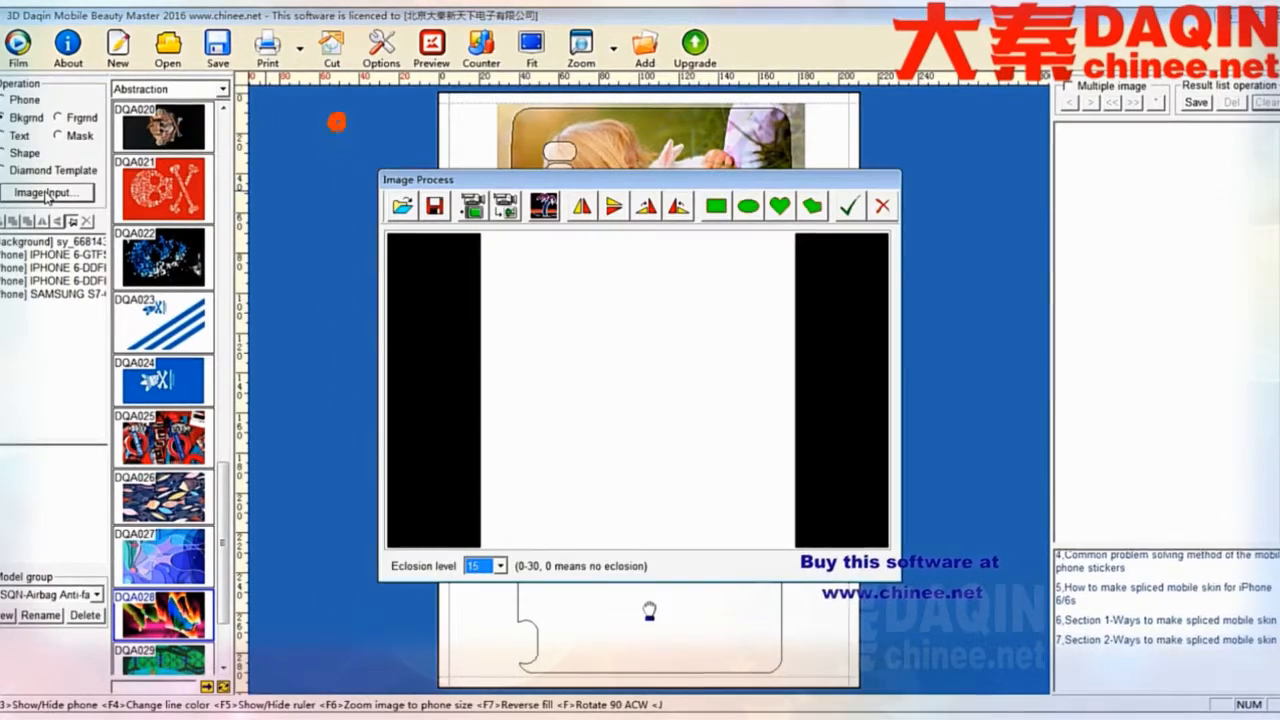
left_click(402, 206)
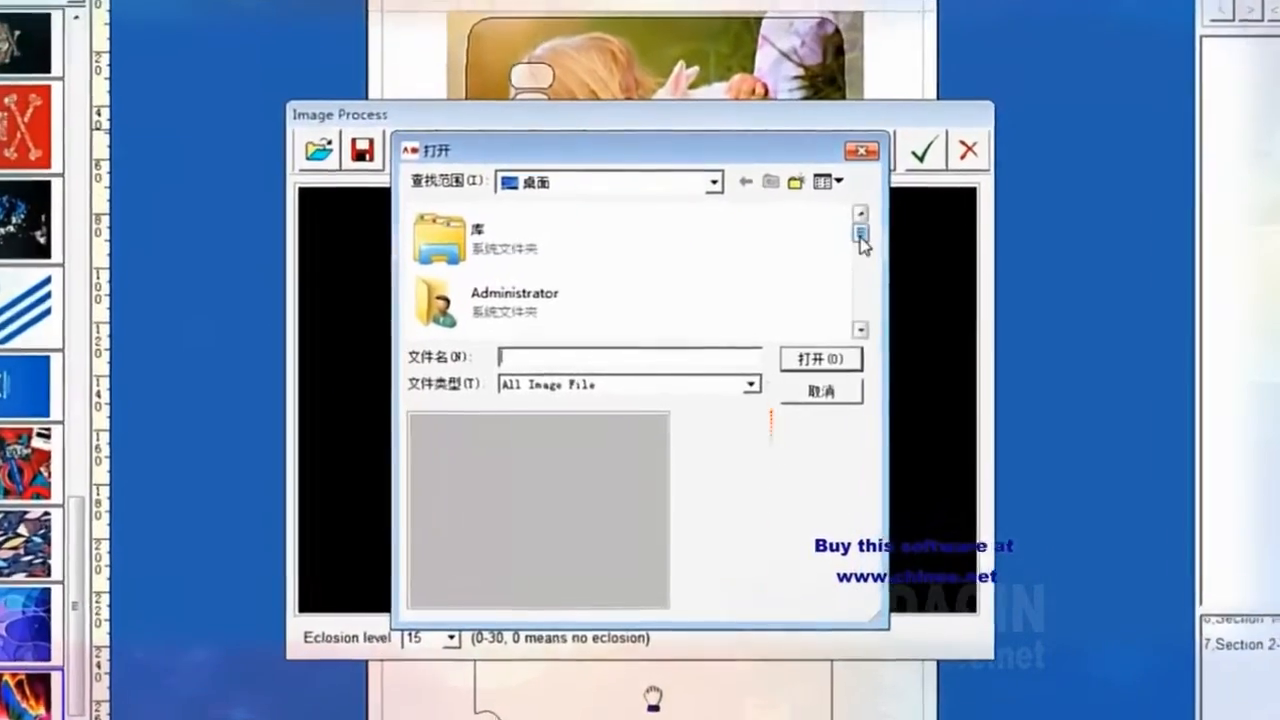
left_click_drag(811, 260, 808, 299)
left_click_drag(898, 272, 885, 322)
left_click(400, 288)
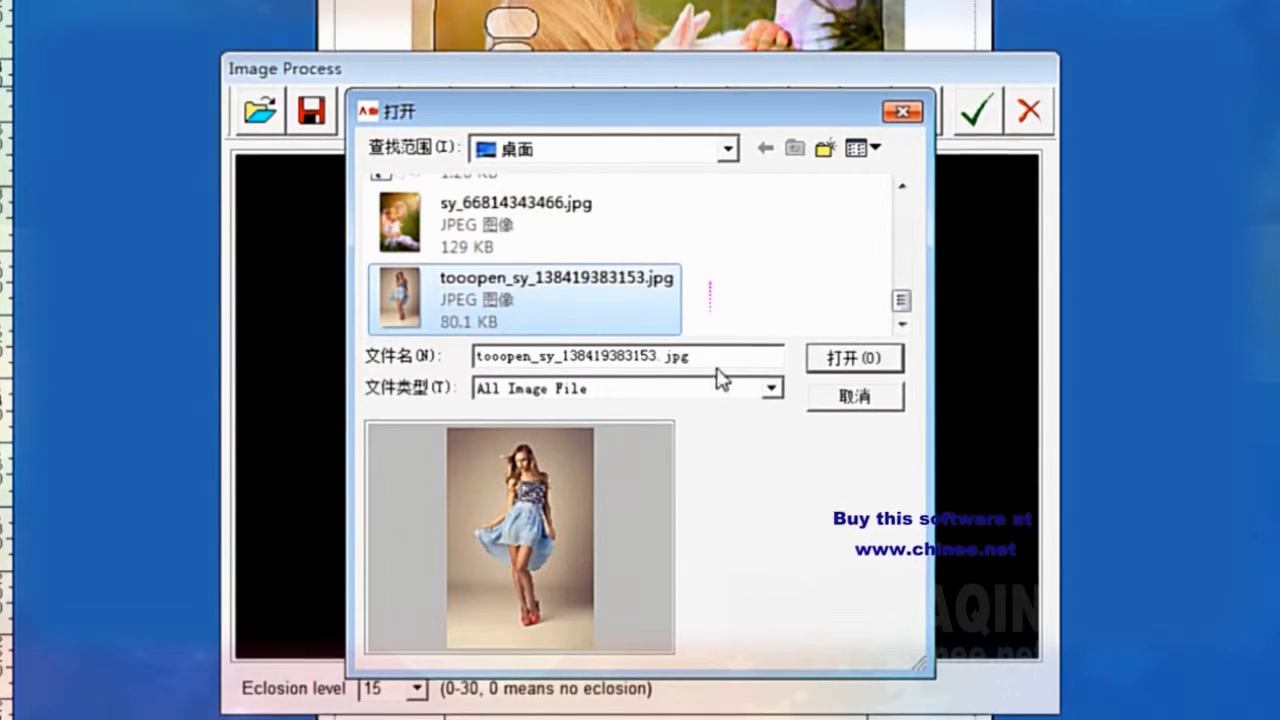
left_click(849, 365)
- Rotate the photo of the woman 90° counterclockwise, crop it with a full-width rectangle around her, and insert it as a background
left_click(702, 108)
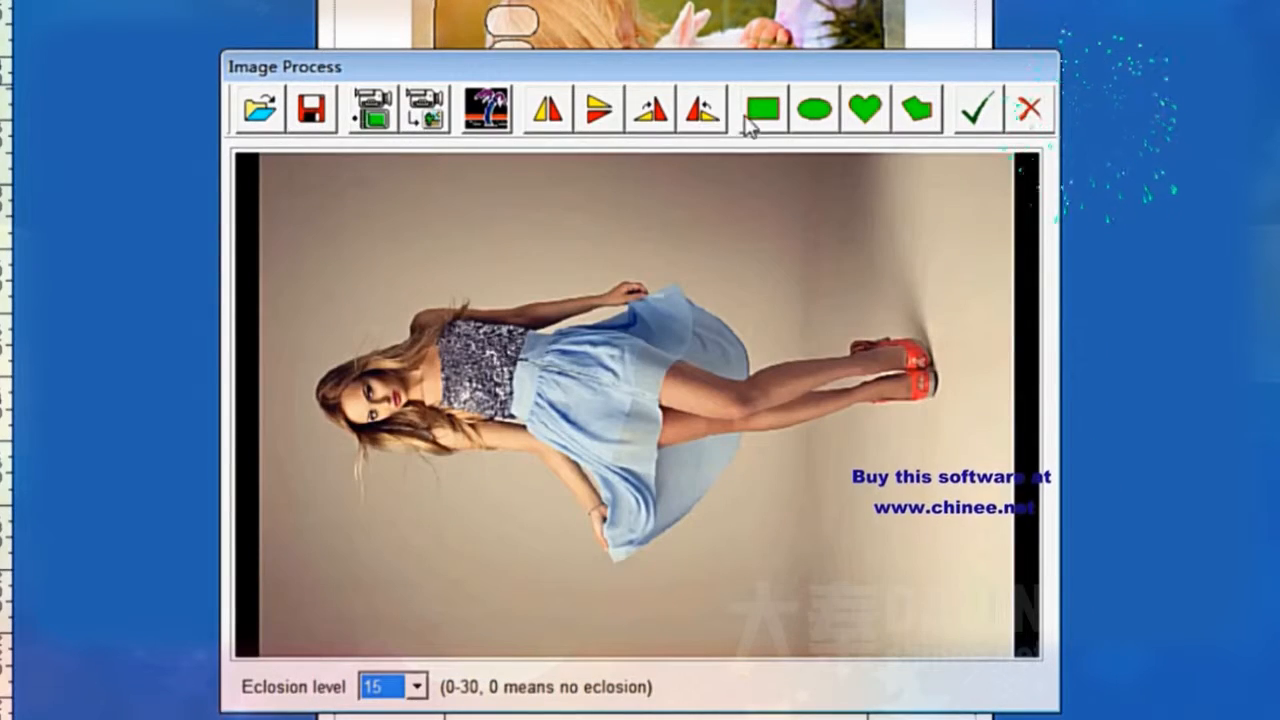
left_click(763, 108)
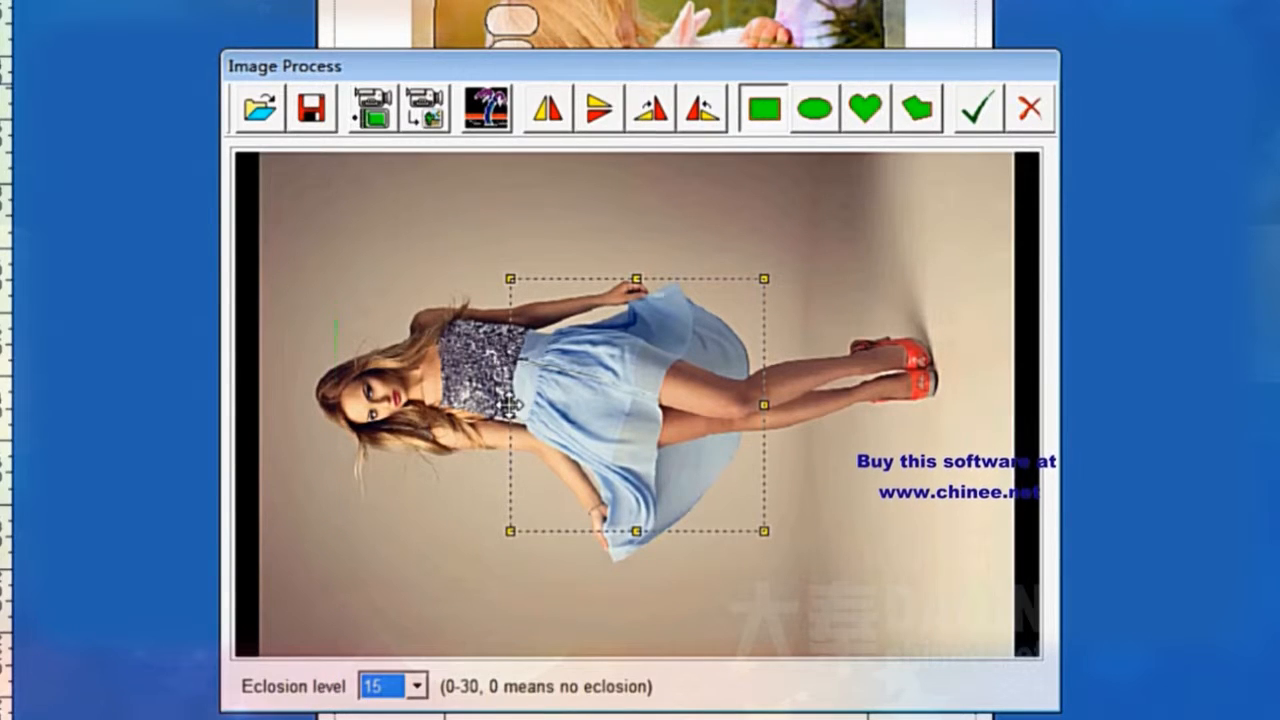
left_click_drag(512, 388, 240, 372)
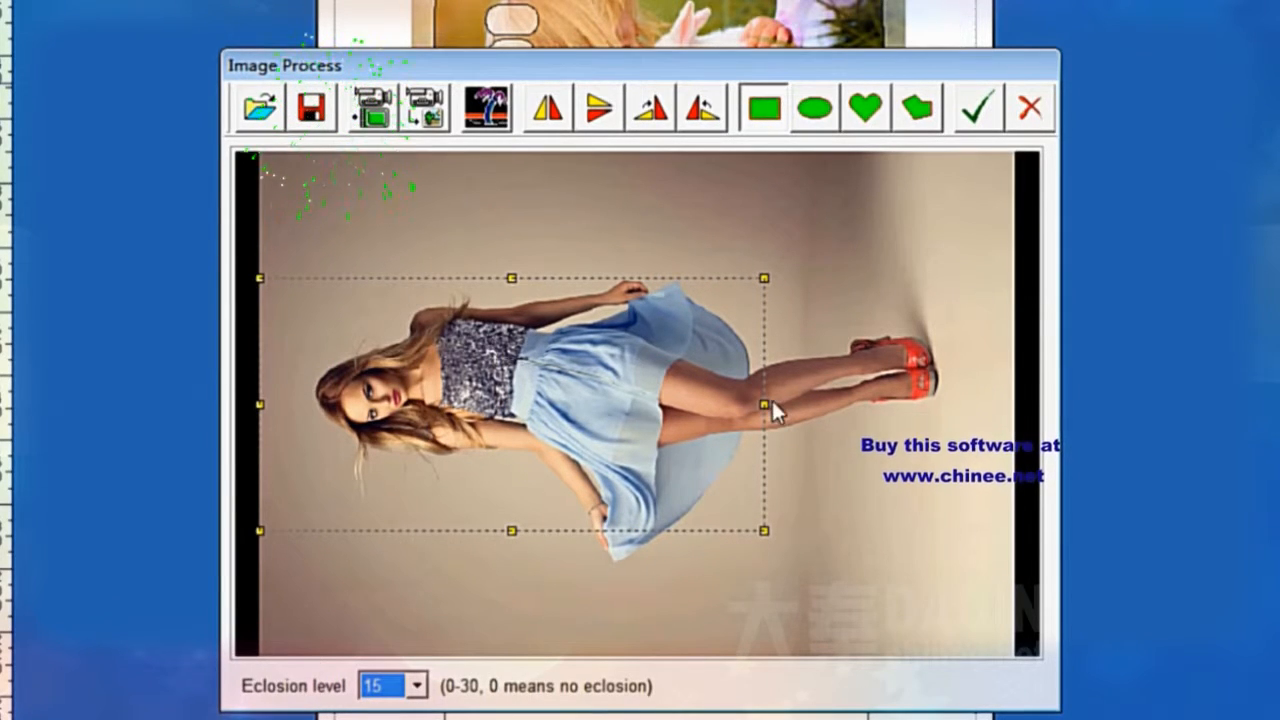
left_click_drag(764, 404, 1014, 403)
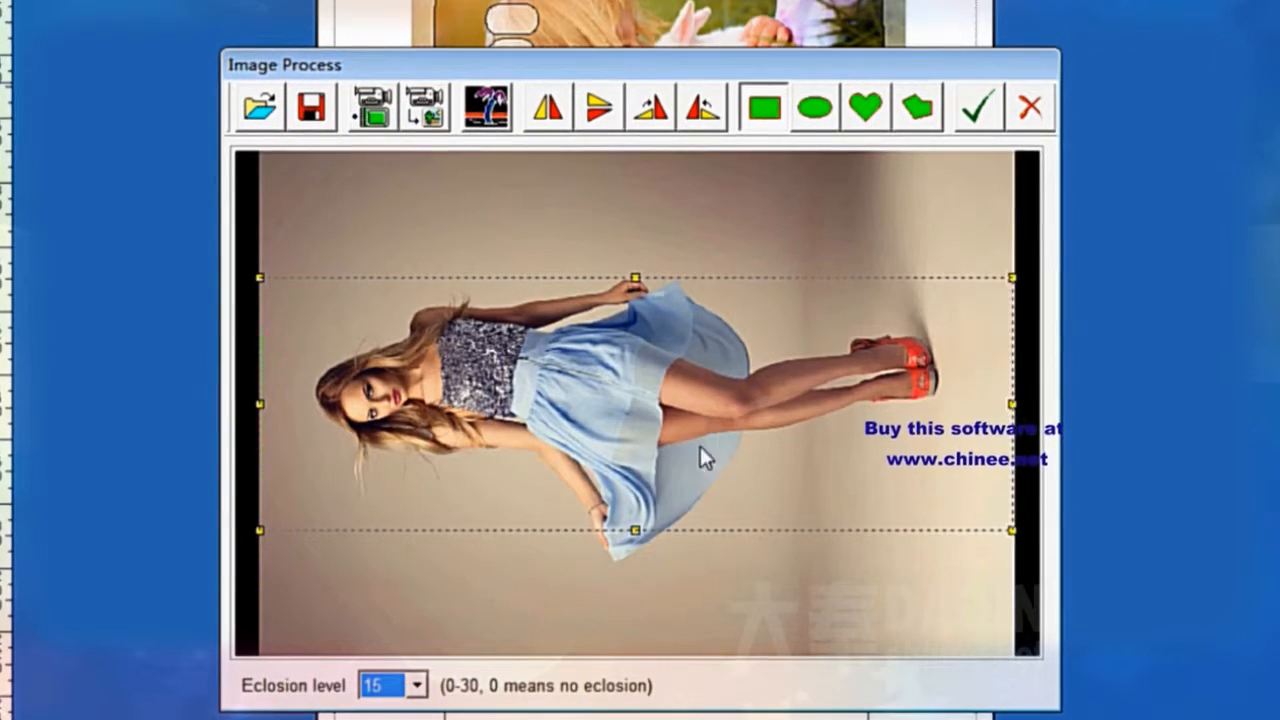
left_click_drag(636, 530, 620, 636)
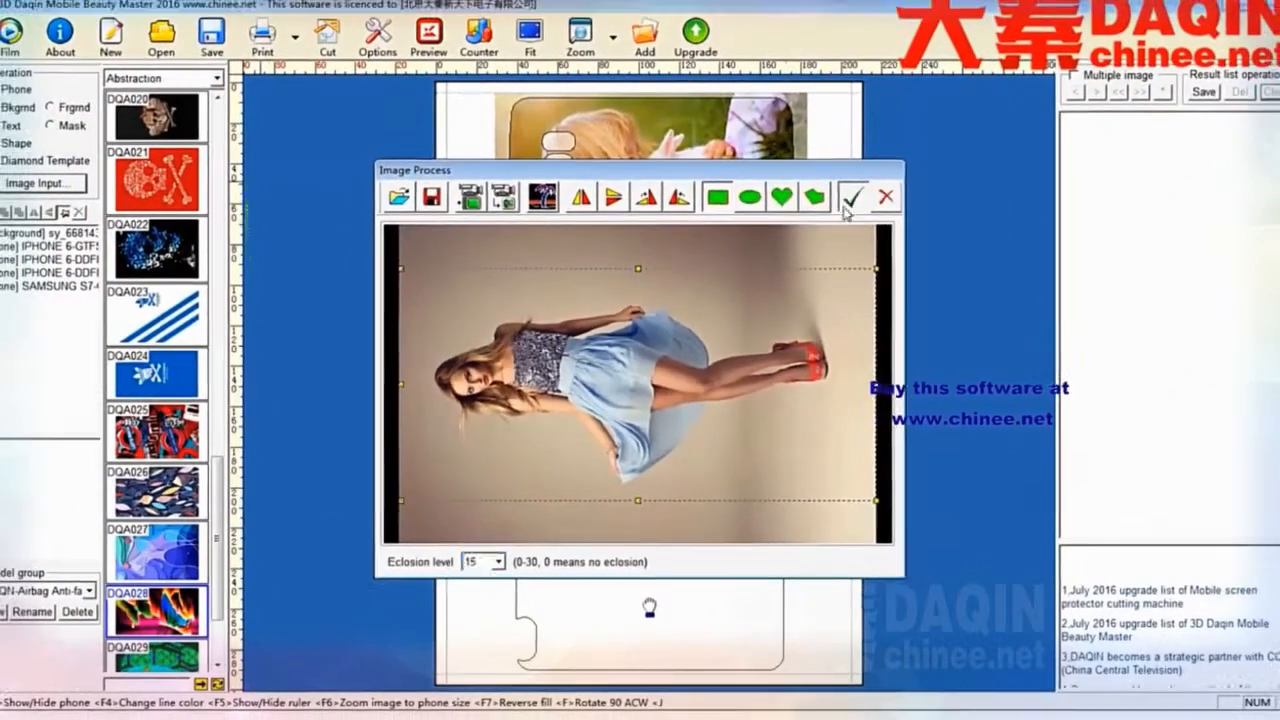
left_click(936, 136)
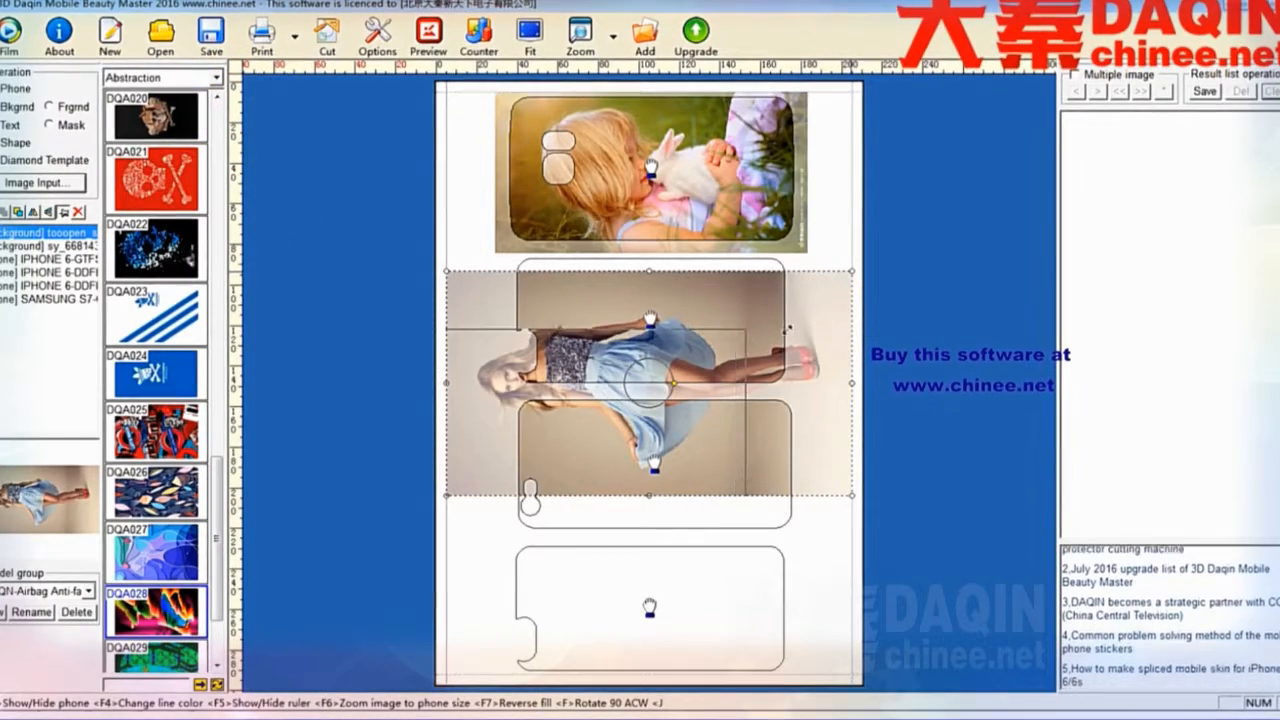
- Shrink the background of the woman and center it over the second phone outline so it covers the whole shape
left_click_drag(853, 276, 757, 323)
left_click(661, 276)
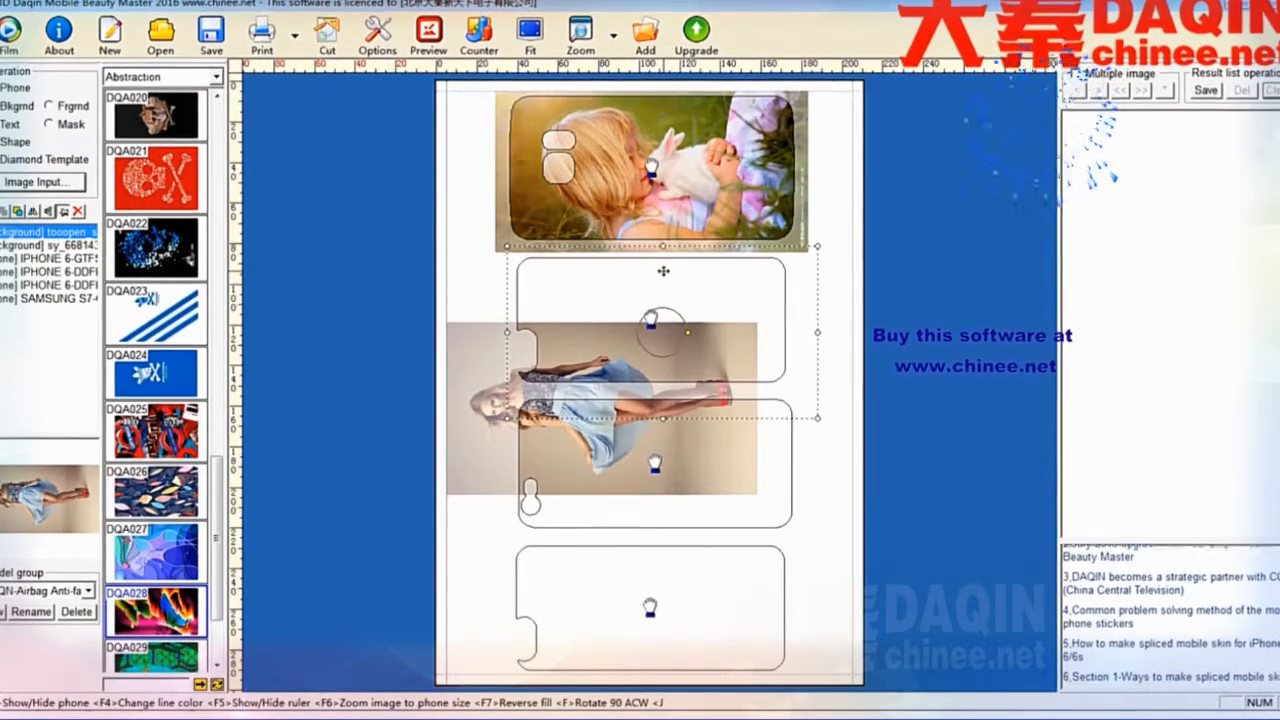
key("F6")
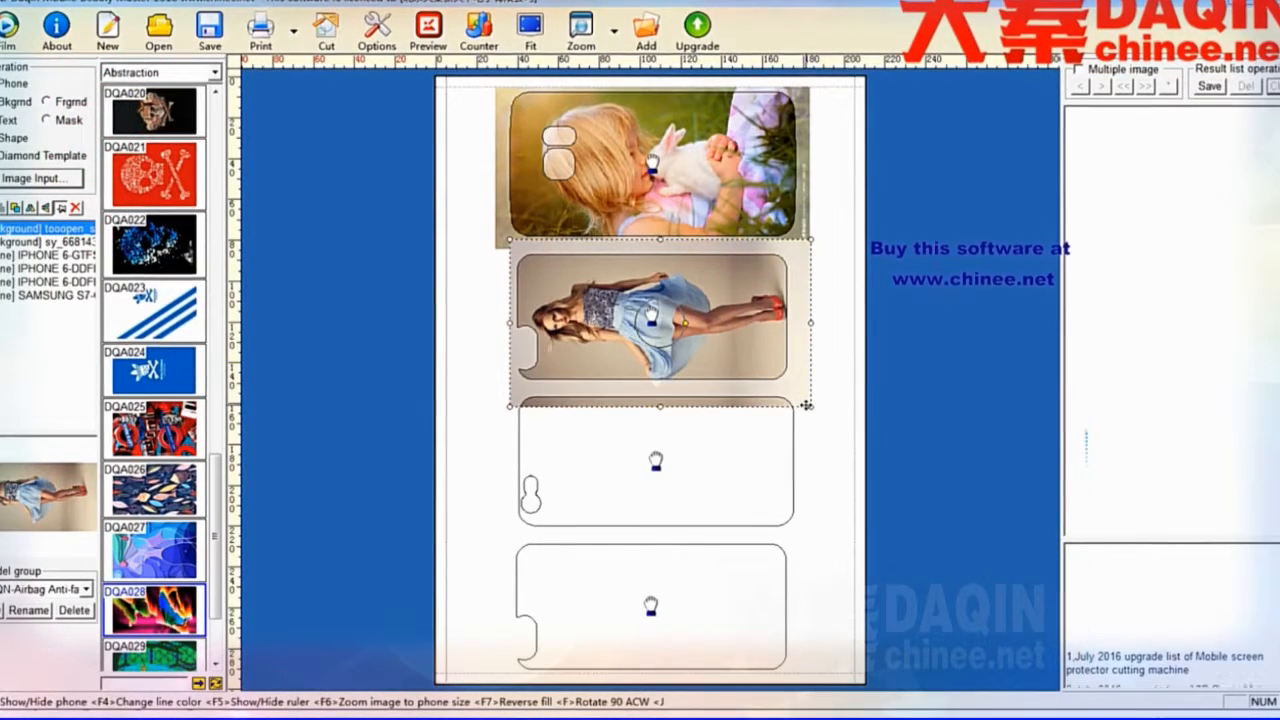
left_click_drag(811, 406, 802, 402)
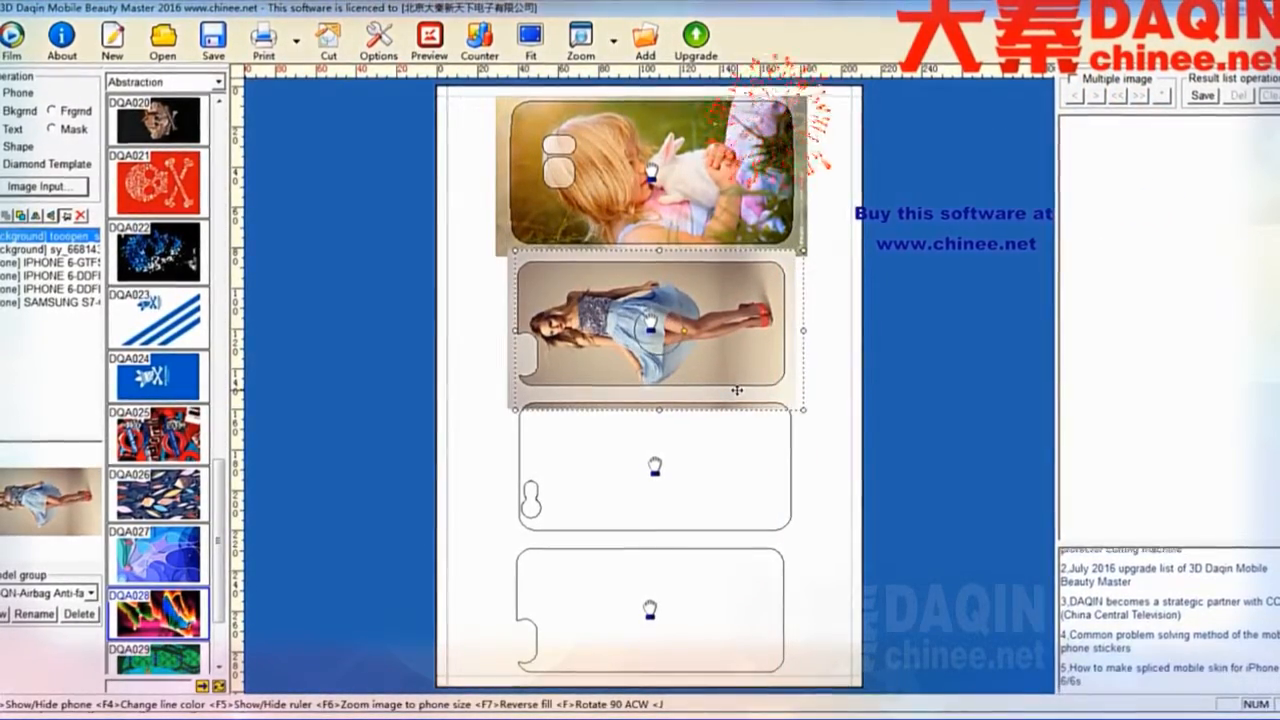
left_click_drag(737, 390, 734, 391)
left_click(820, 426)
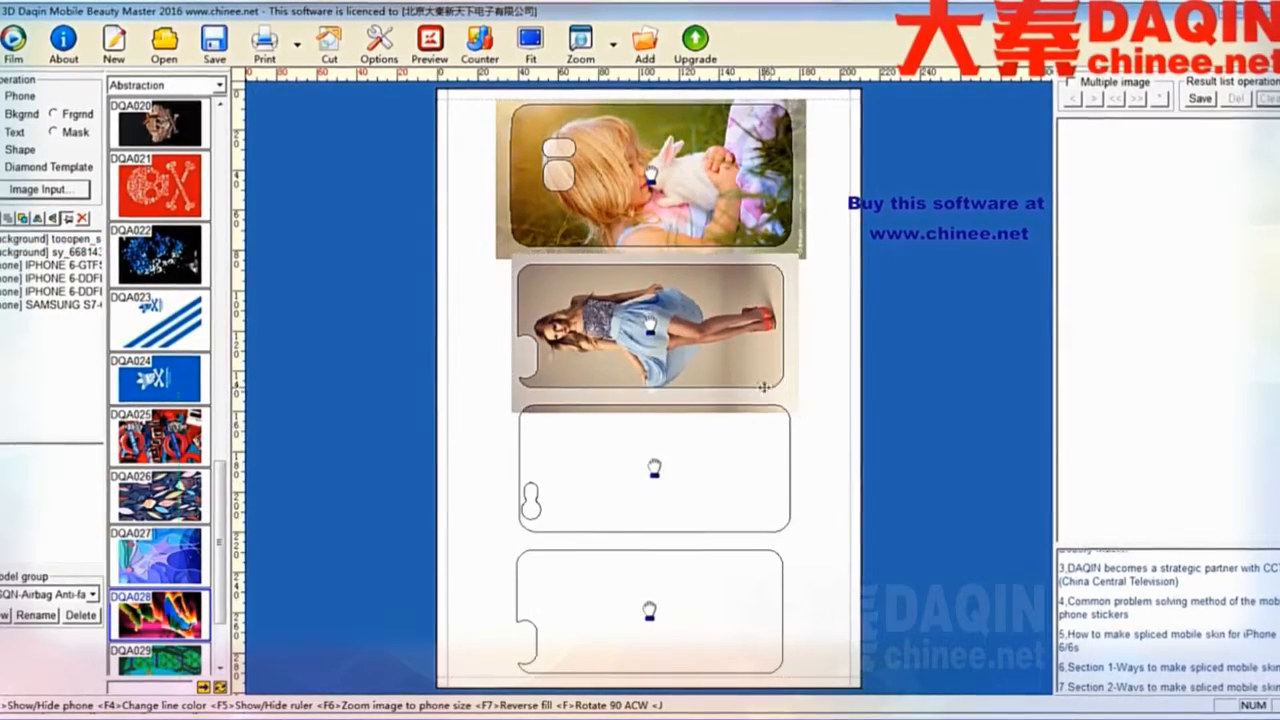
left_click(760, 387)
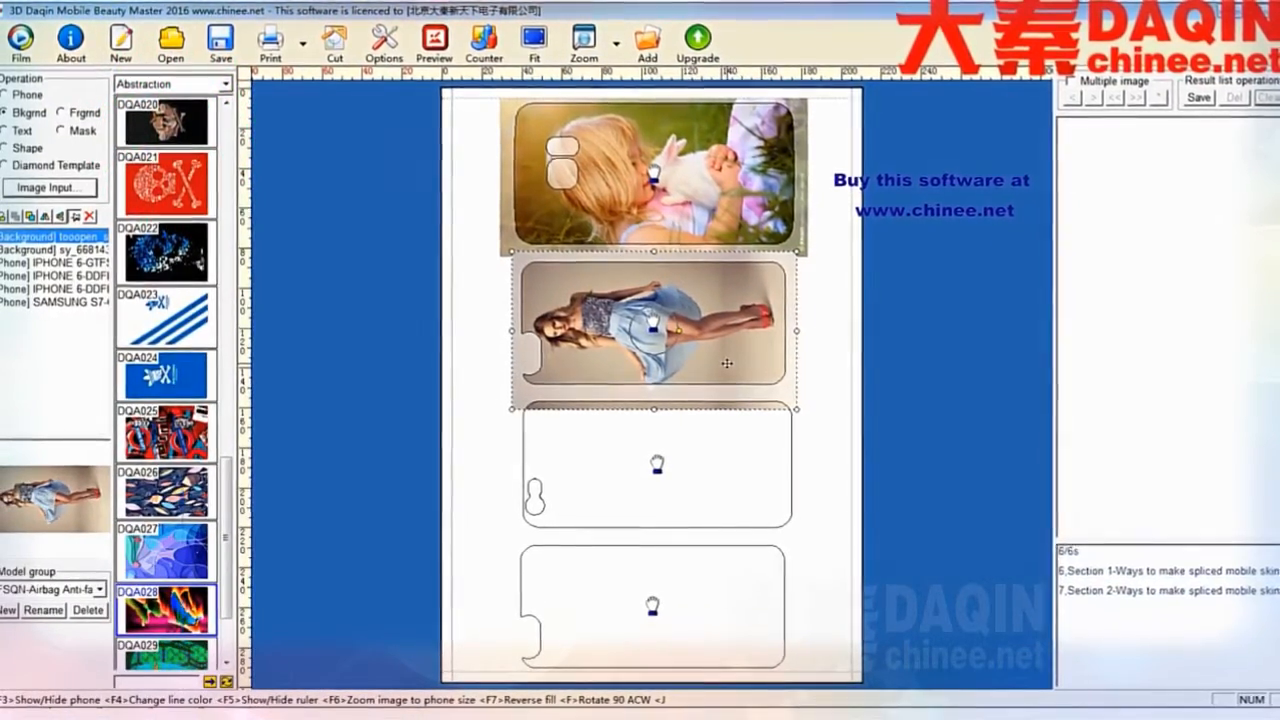
- Open DQD017.jpg from the desktop as another background image for processing
left_click(823, 391)
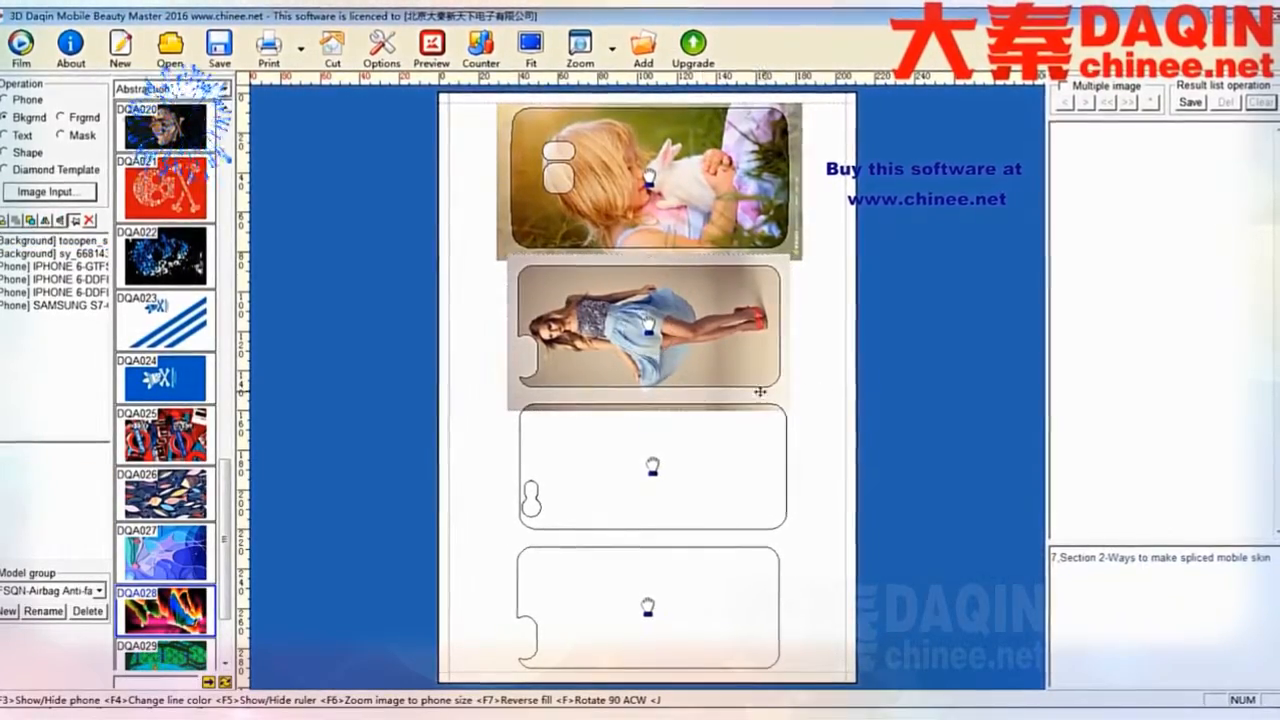
left_click(72, 193)
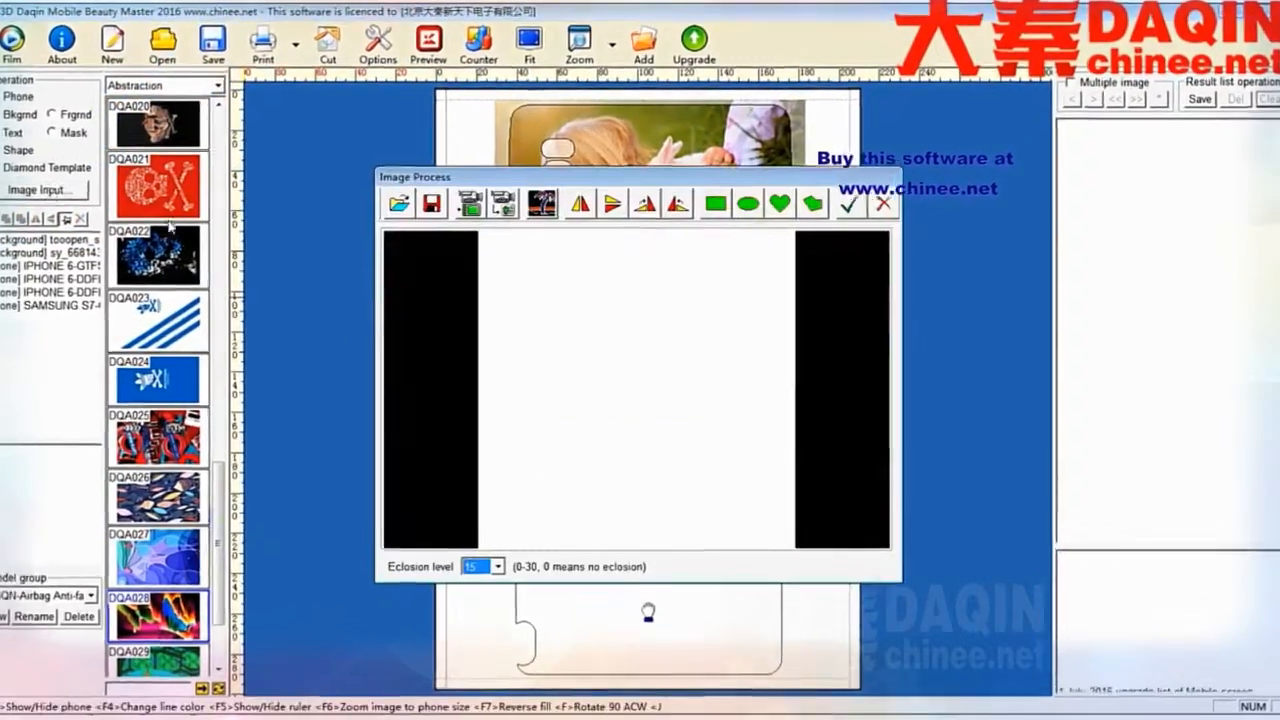
left_click(398, 204)
left_click(810, 312)
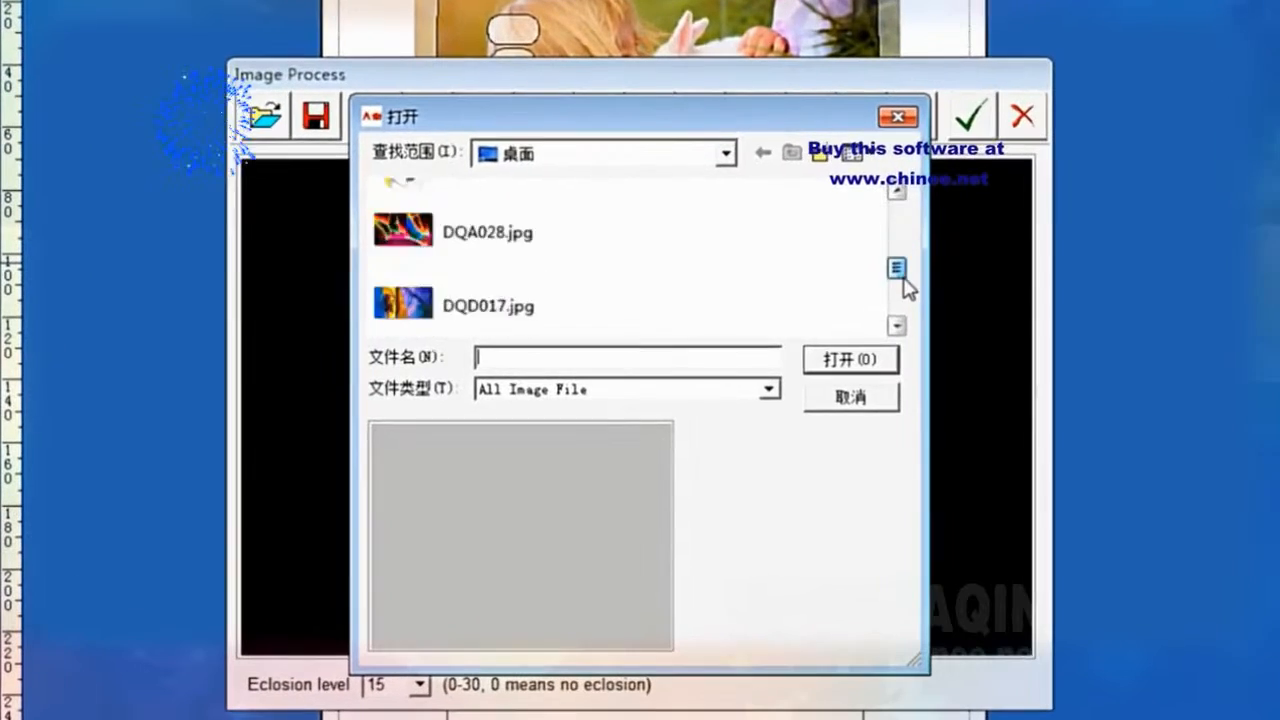
mouse_move(908, 288)
left_mouse_down()
mouse_move(908, 328)
mouse_move(903, 286)
left_mouse_up()
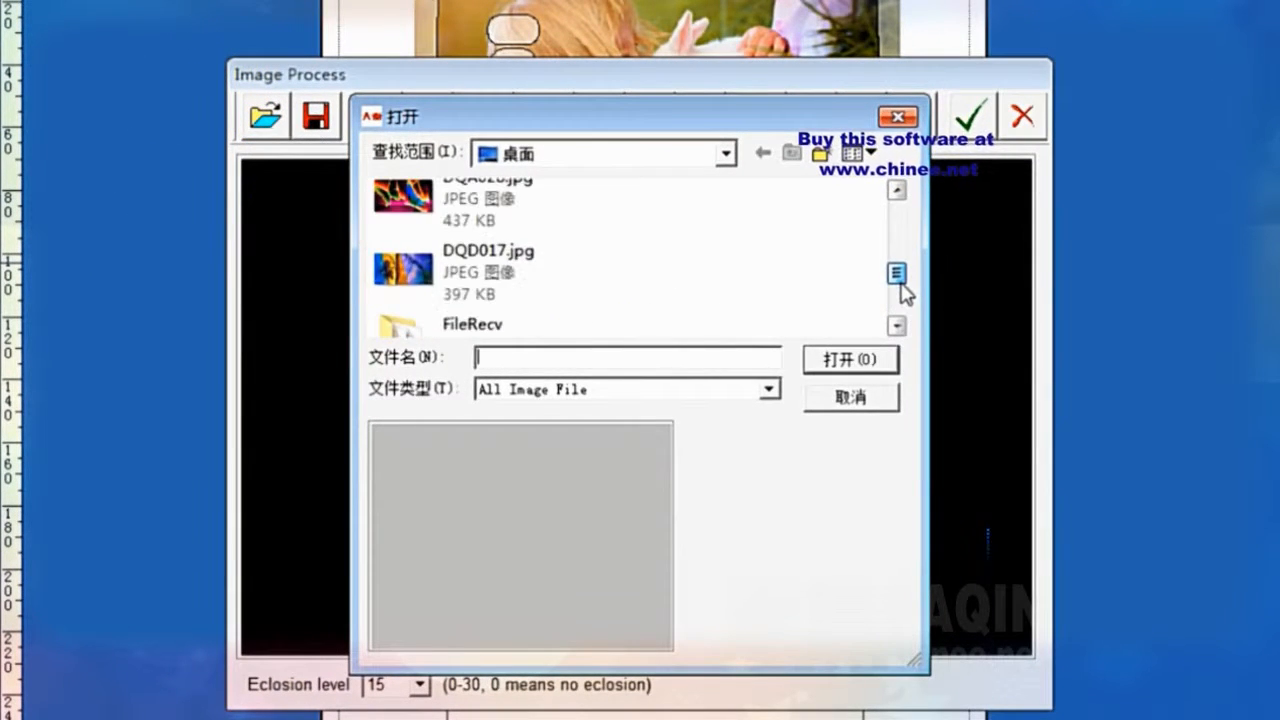
left_click(490, 270)
left_click(823, 360)
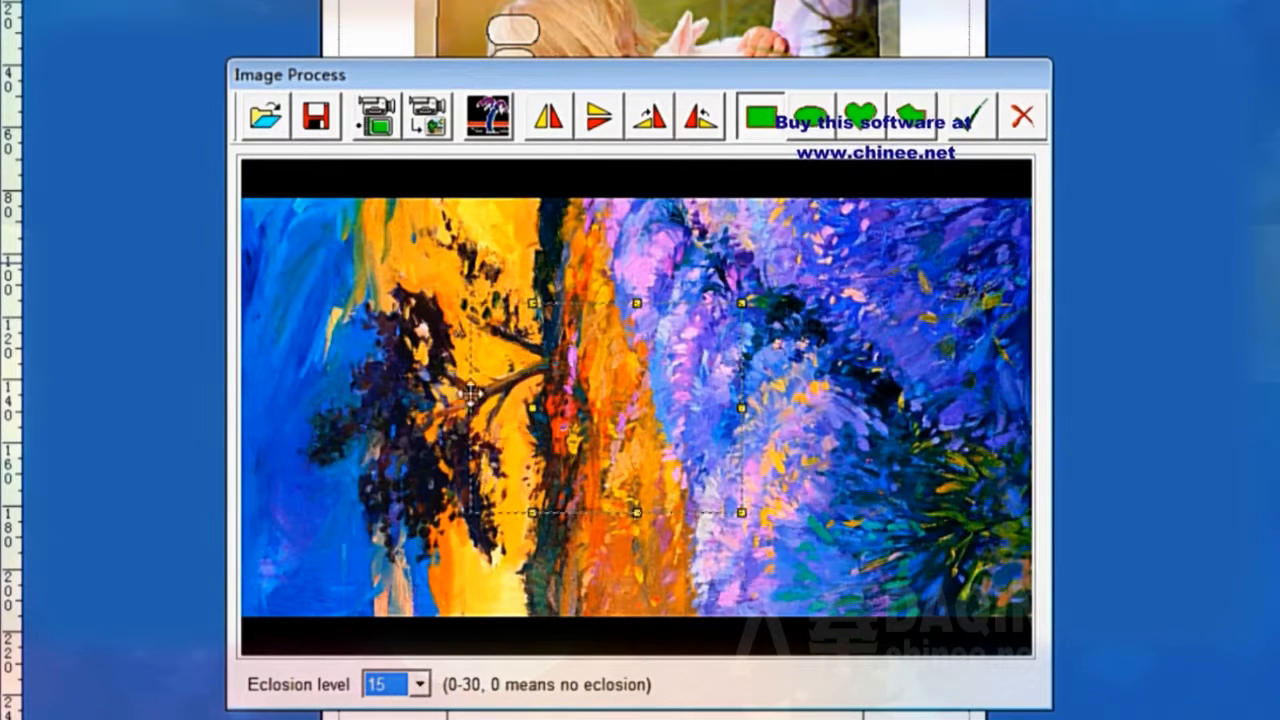
- Crop the tree painting with a rectangle spanning almost its full width and most of its height, and insert it as a background
left_click_drag(247, 362, 246, 360)
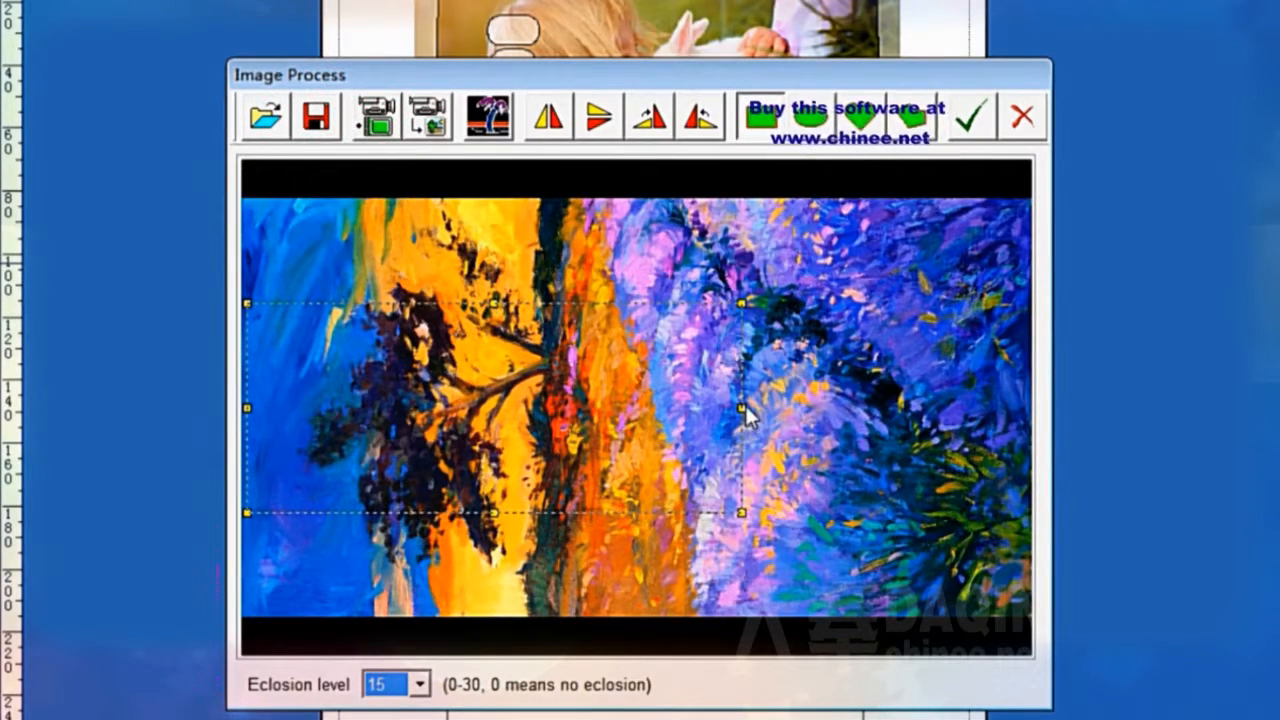
left_click_drag(741, 409, 1020, 445)
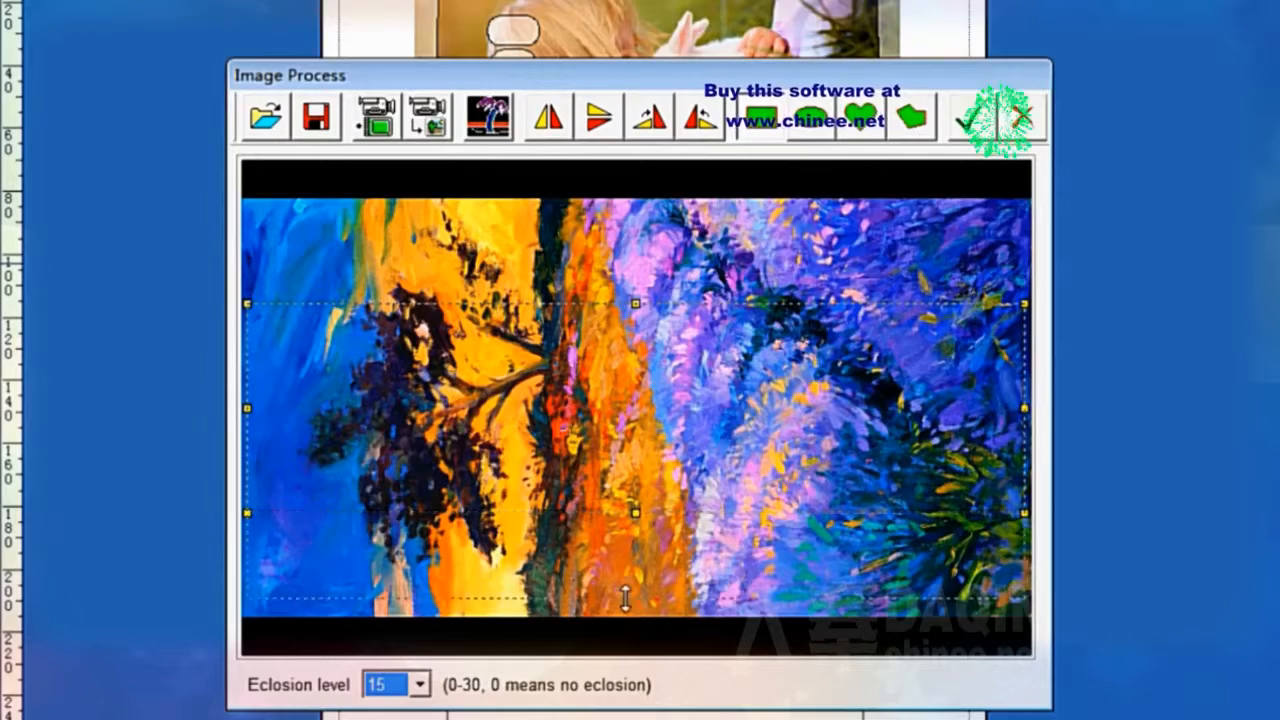
left_click_drag(625, 597, 627, 617)
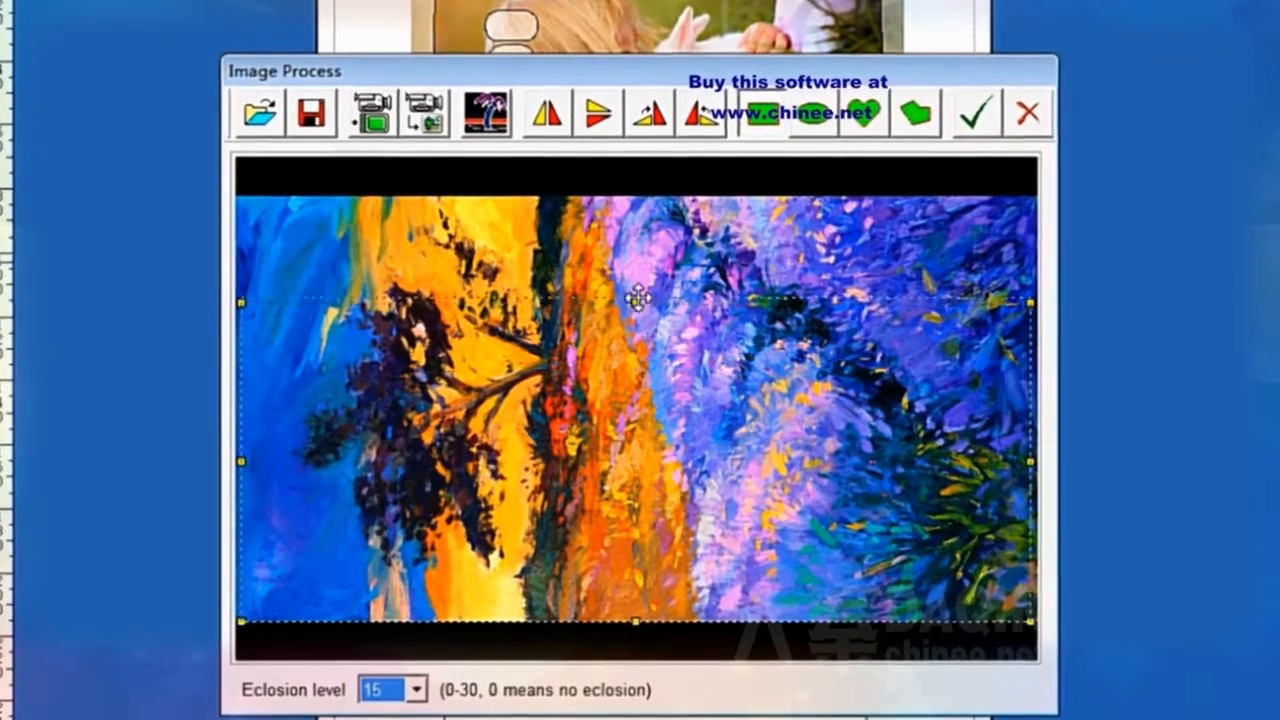
left_click_drag(627, 352, 626, 303)
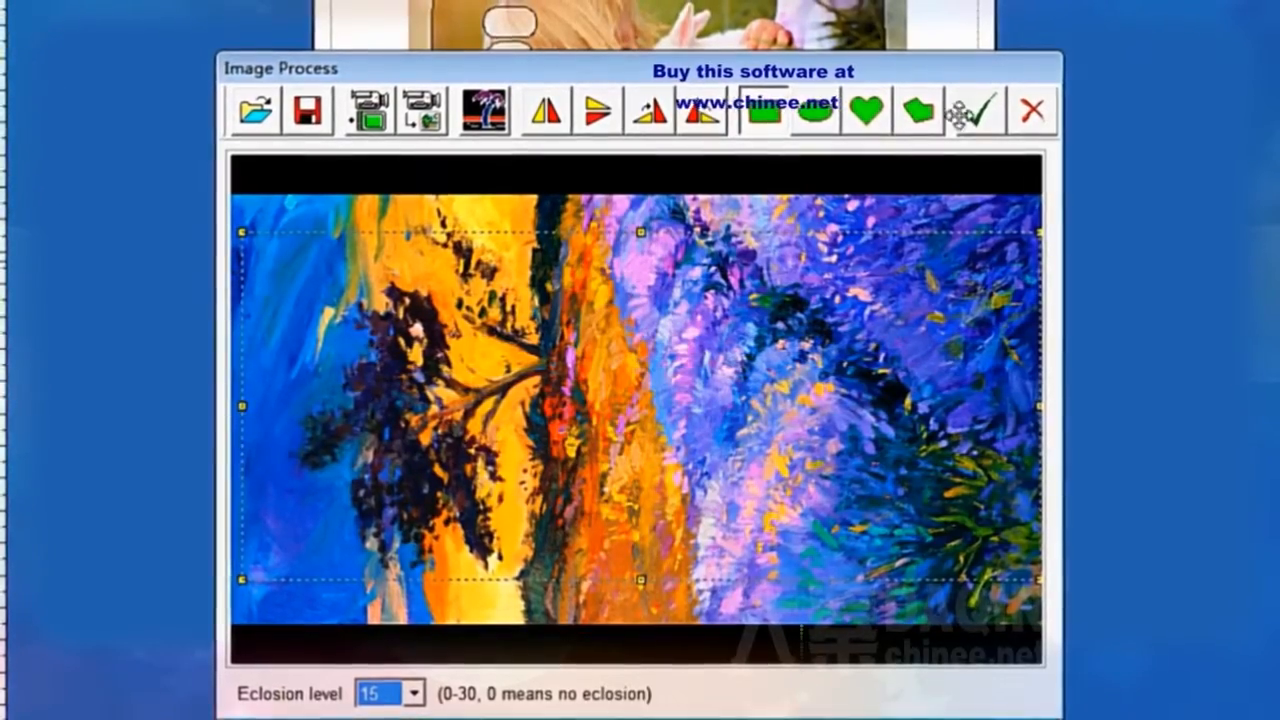
left_click(978, 108)
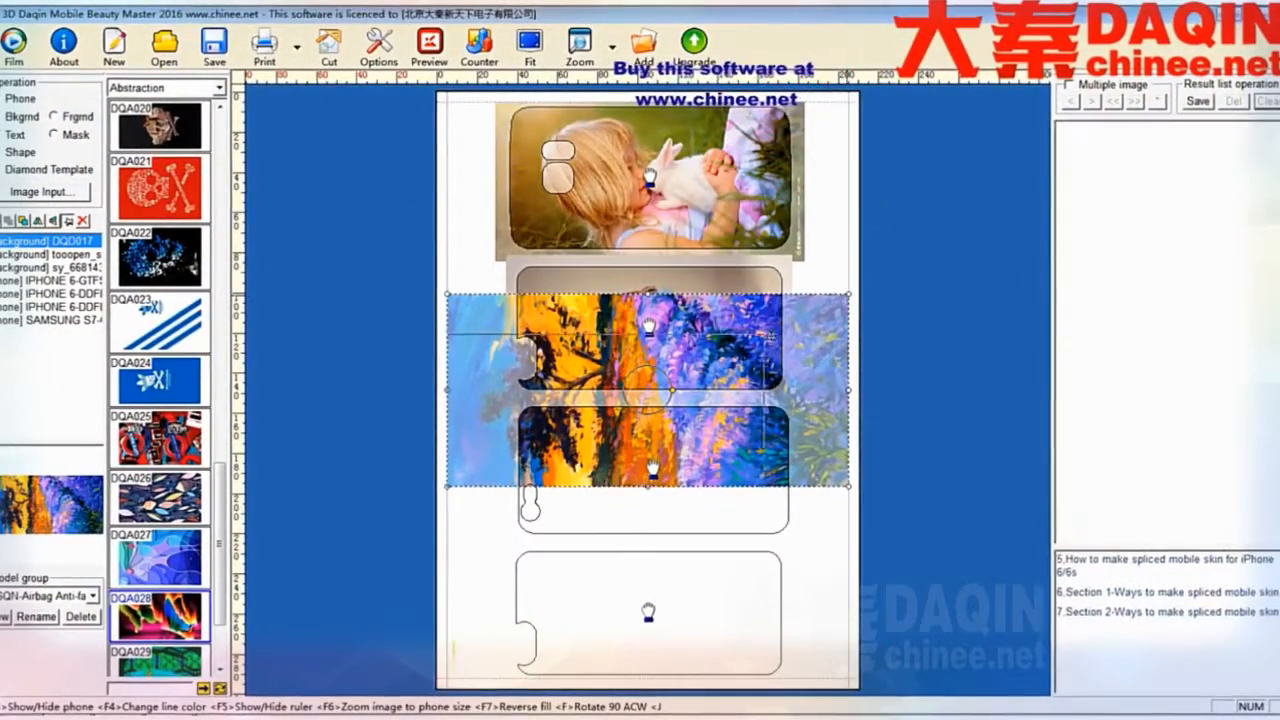
- Fit the painting background over the third phone outline and enlarge it slightly so it extends past all edges
left_click_drag(847, 297, 727, 352)
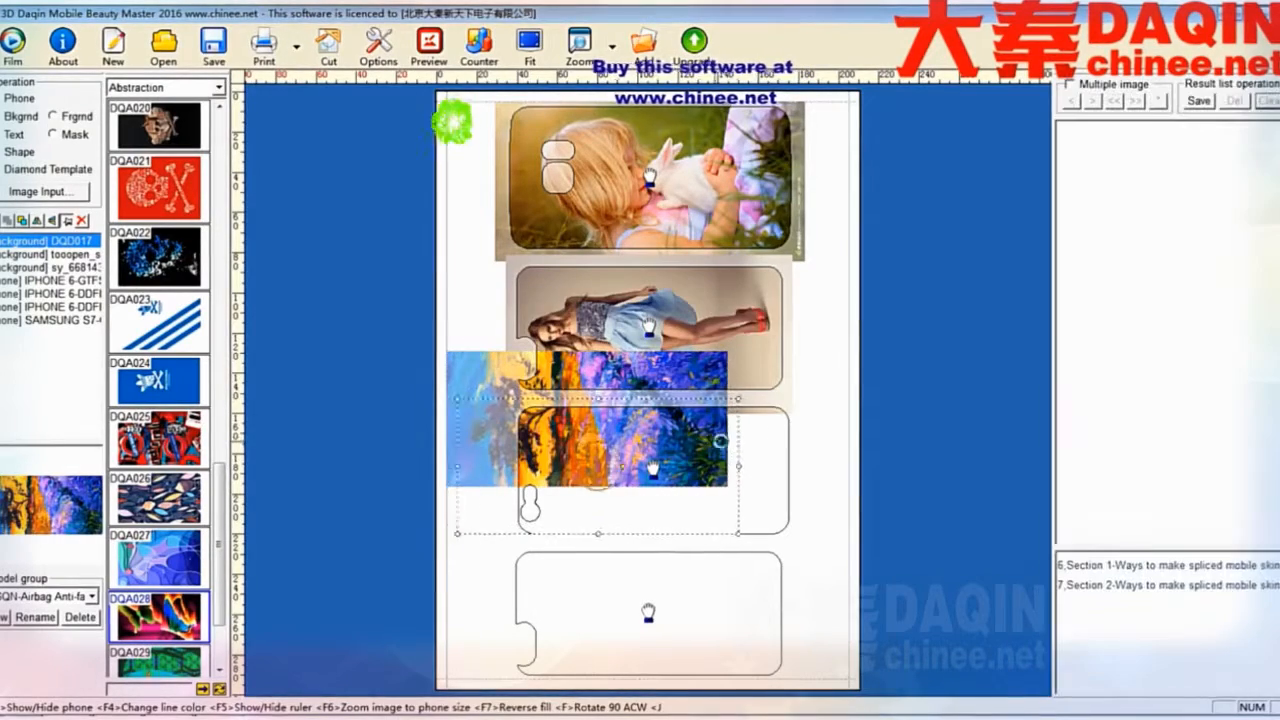
left_click(755, 440)
key("F6")
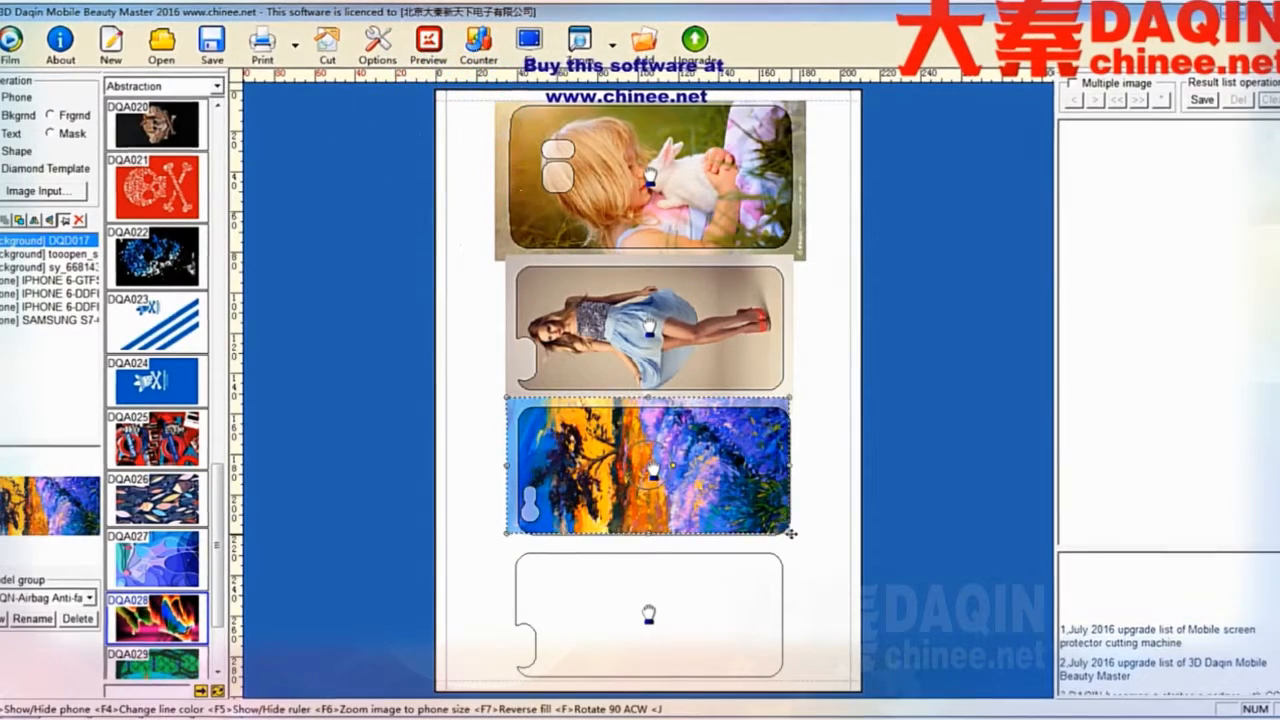
left_click_drag(790, 533, 808, 550)
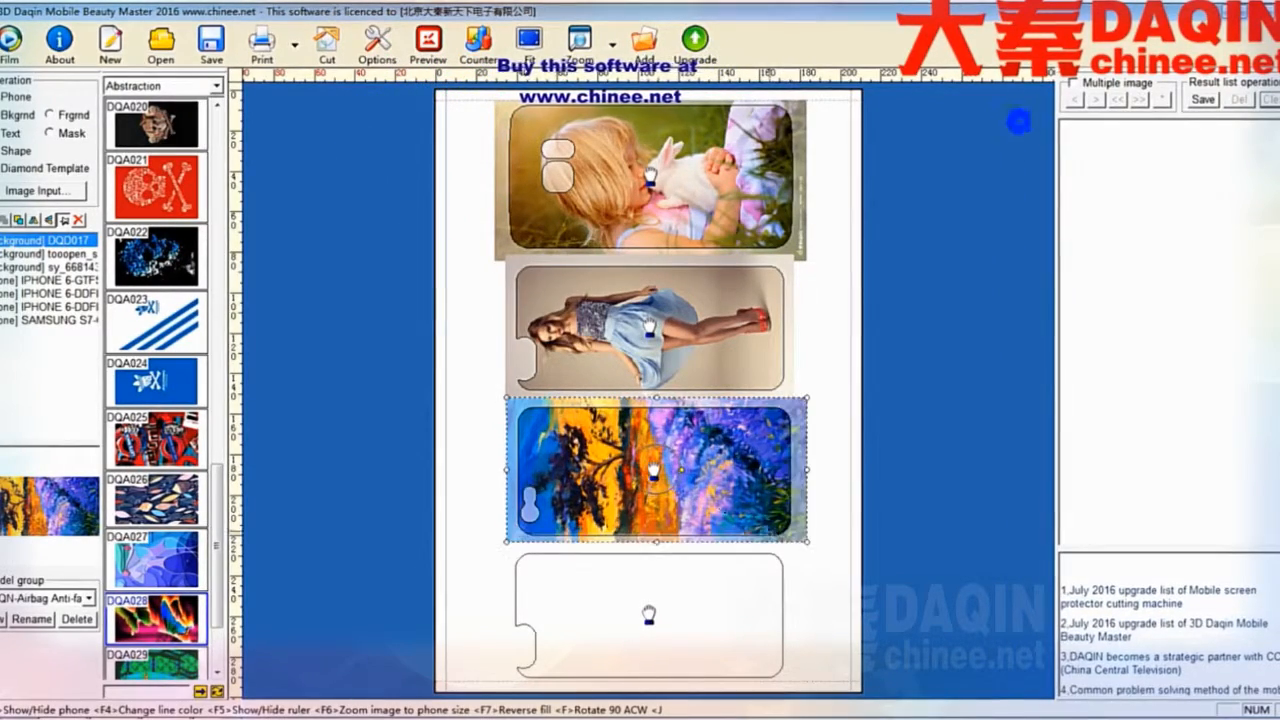
left_click_drag(712, 505, 694, 522)
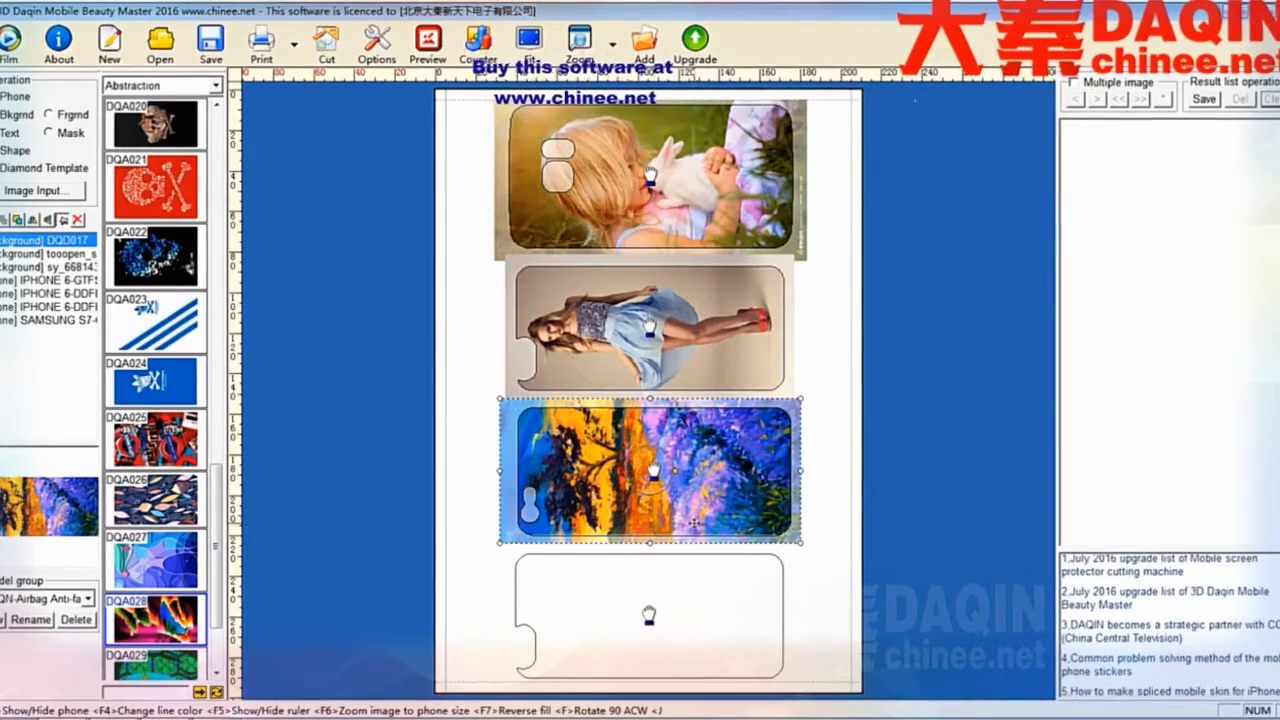
left_click_drag(801, 545, 806, 558)
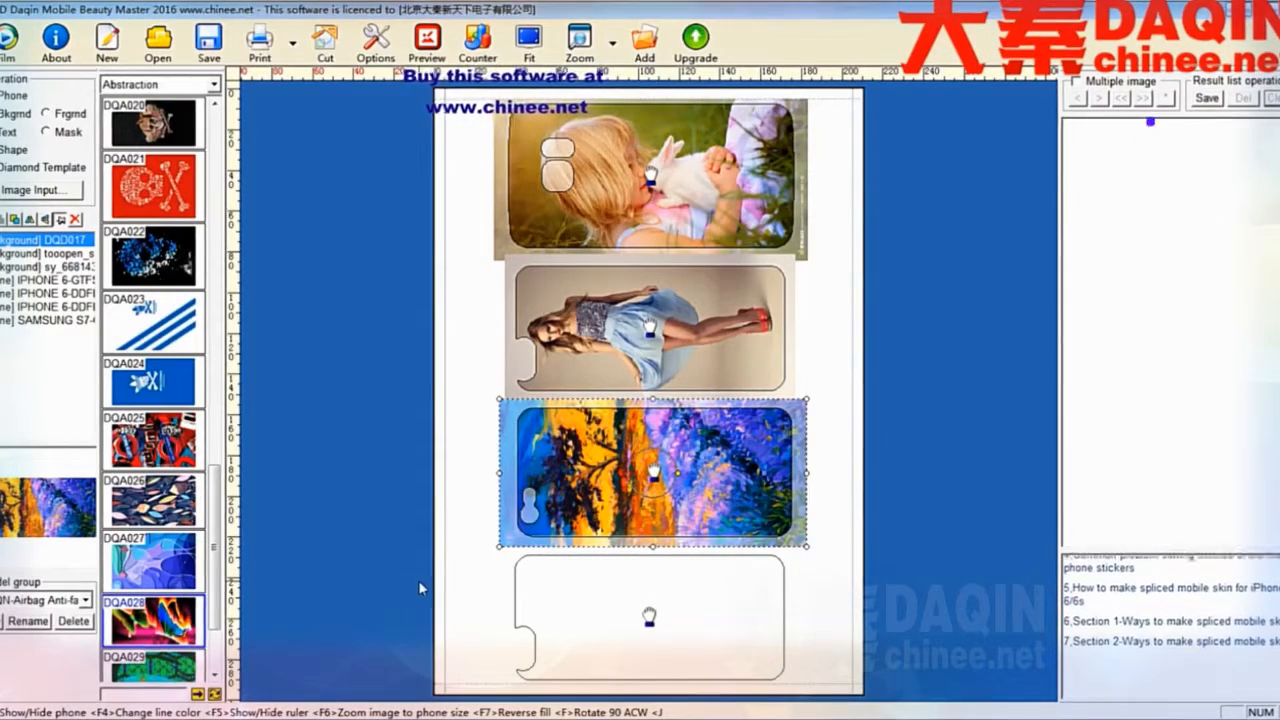
- Open DQA028.jpg from the desktop as the background image for the fourth phone outline
left_click(483, 589)
left_click(48, 190)
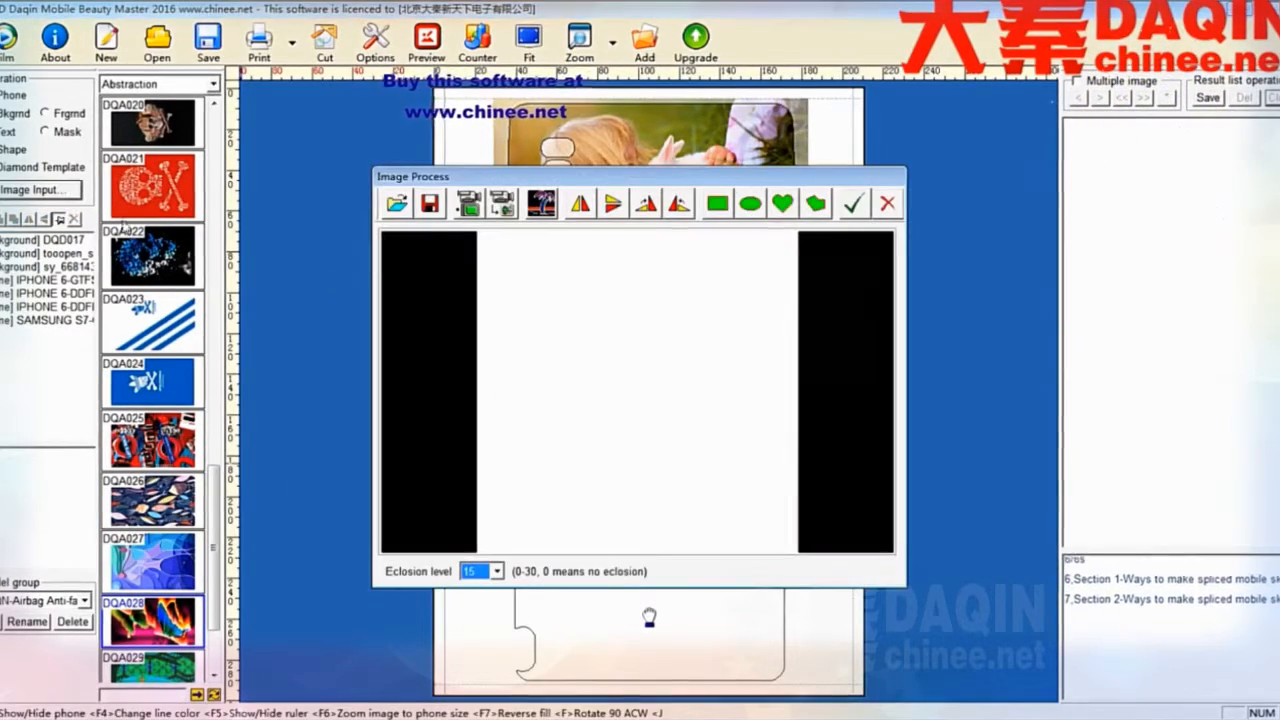
left_click(397, 204)
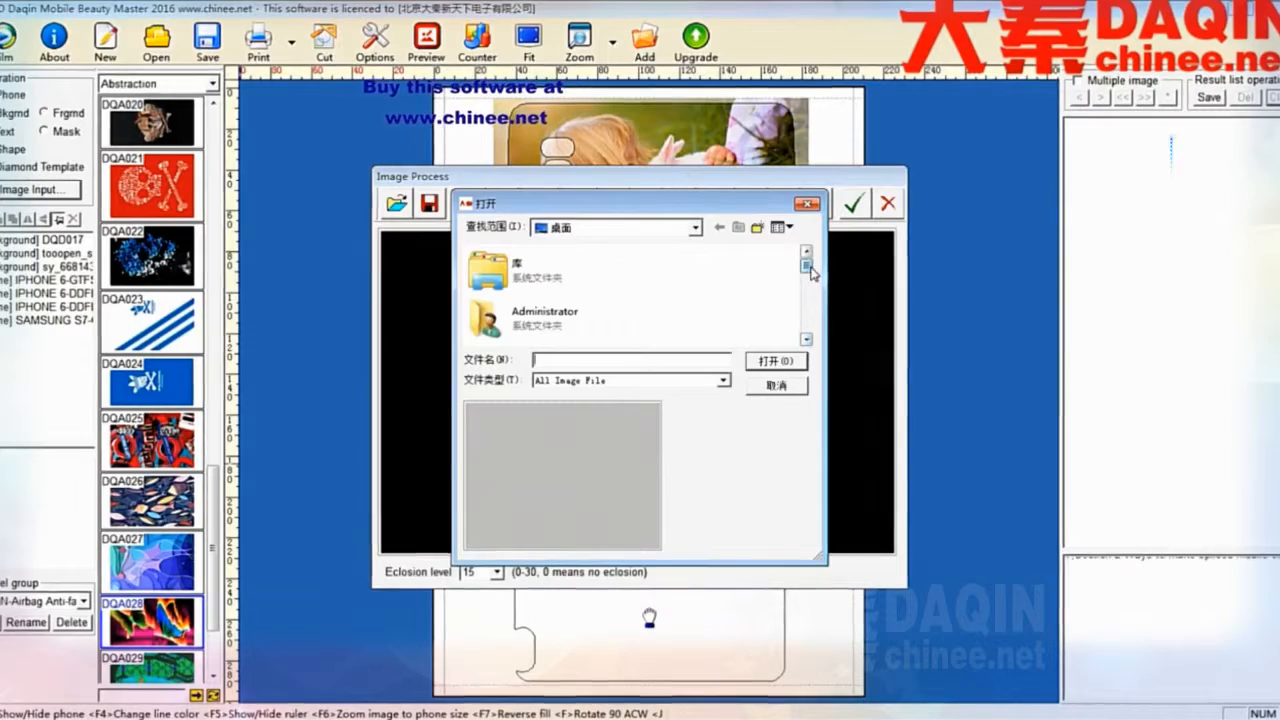
left_click_drag(806, 264, 812, 313)
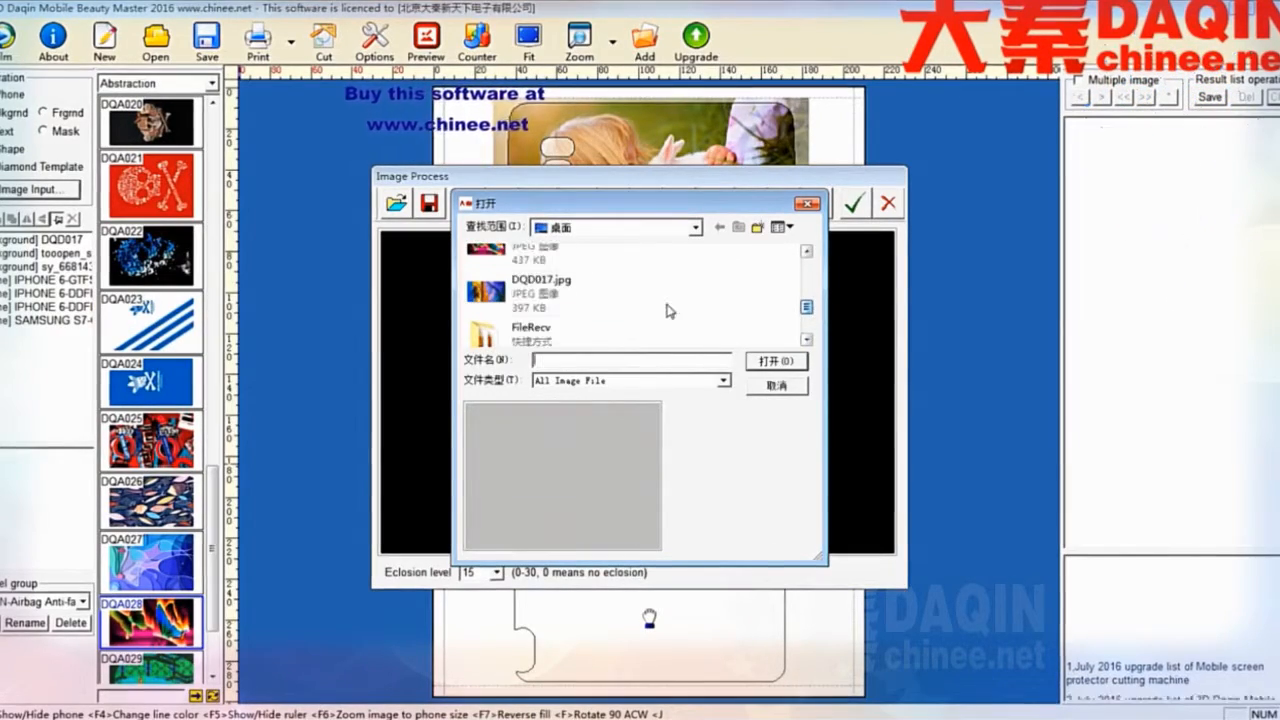
left_click(540, 250)
left_click(772, 361)
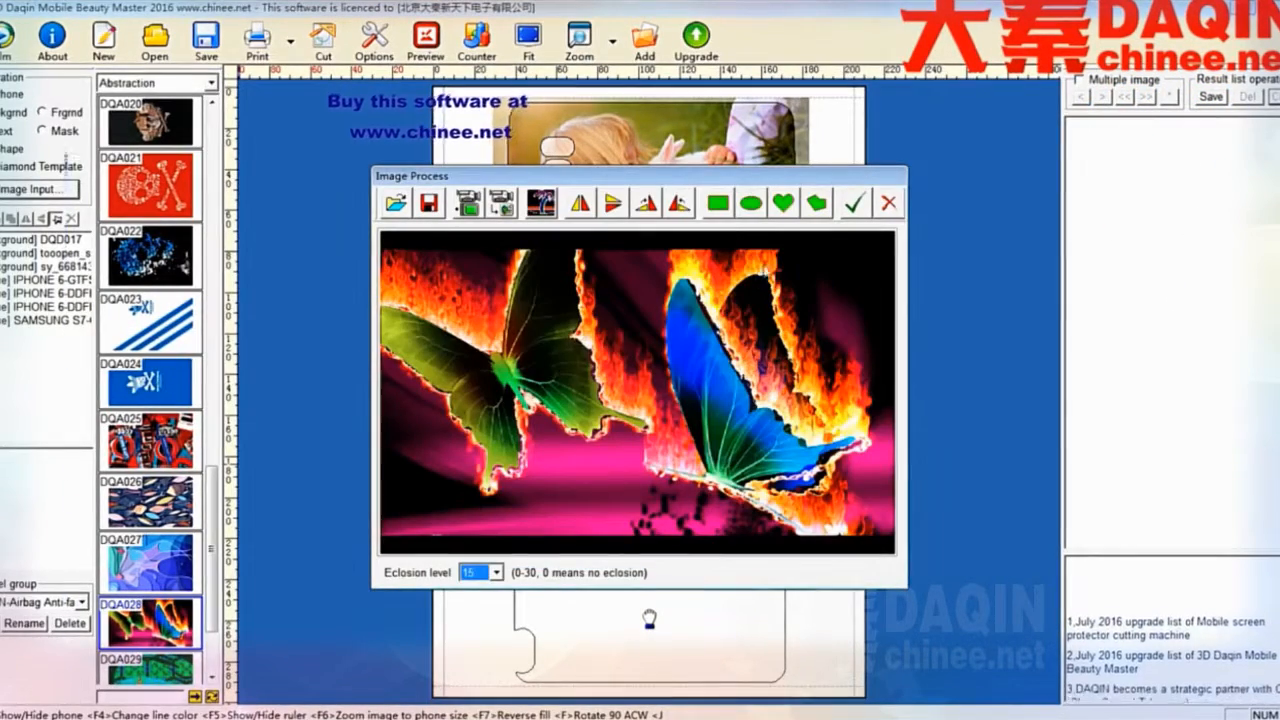
- Insert the butterfly image uncropped as a background, then shrink and place it so it covers the fourth phone outline
left_click(855, 205)
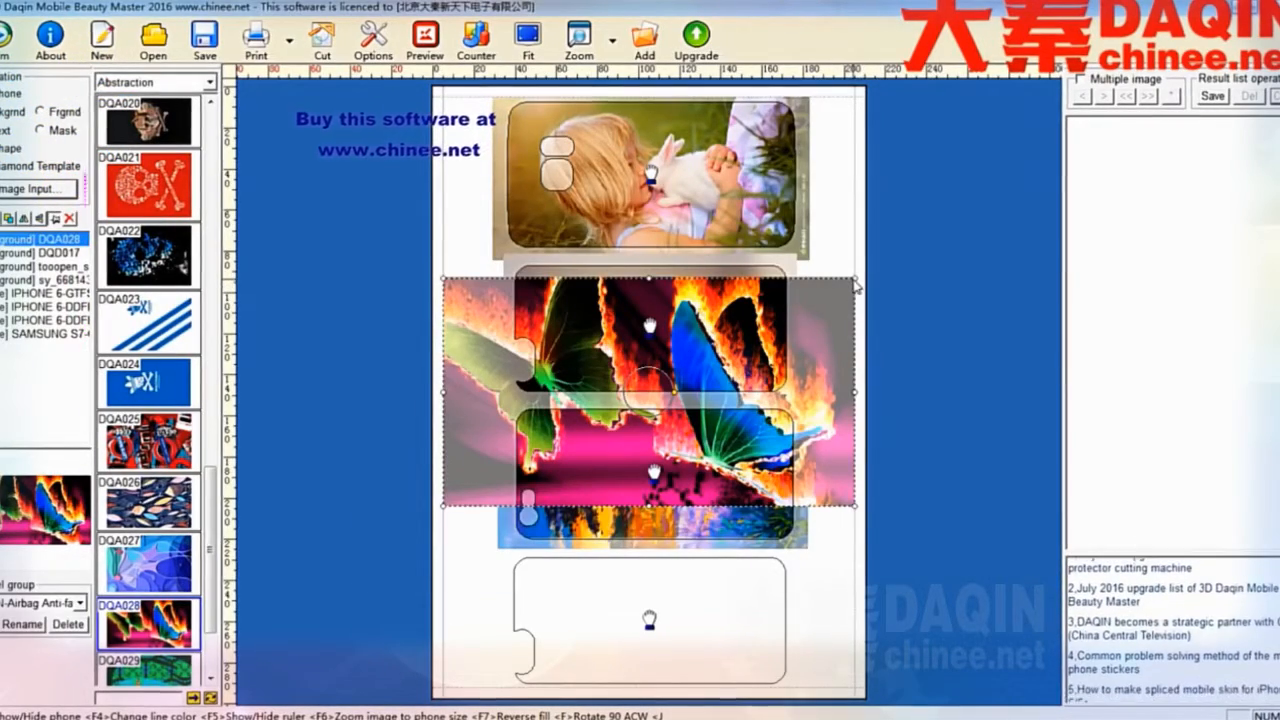
left_click(525, 600)
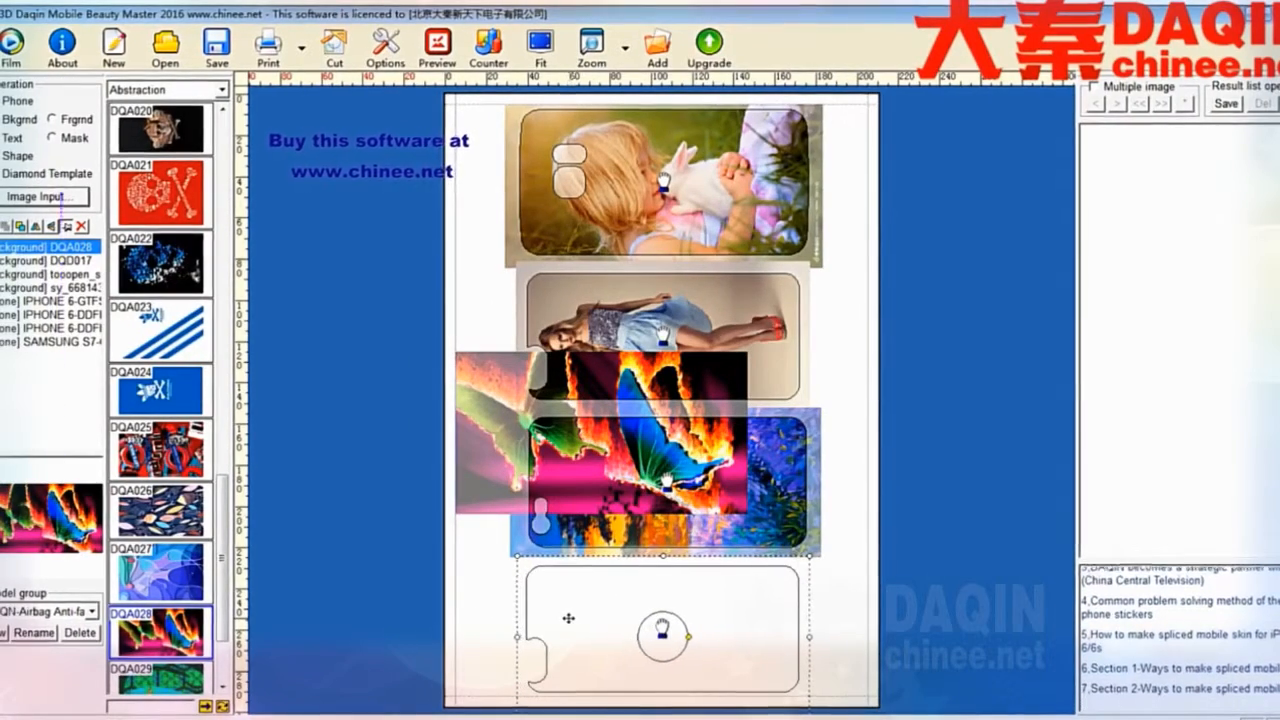
left_click(567, 617)
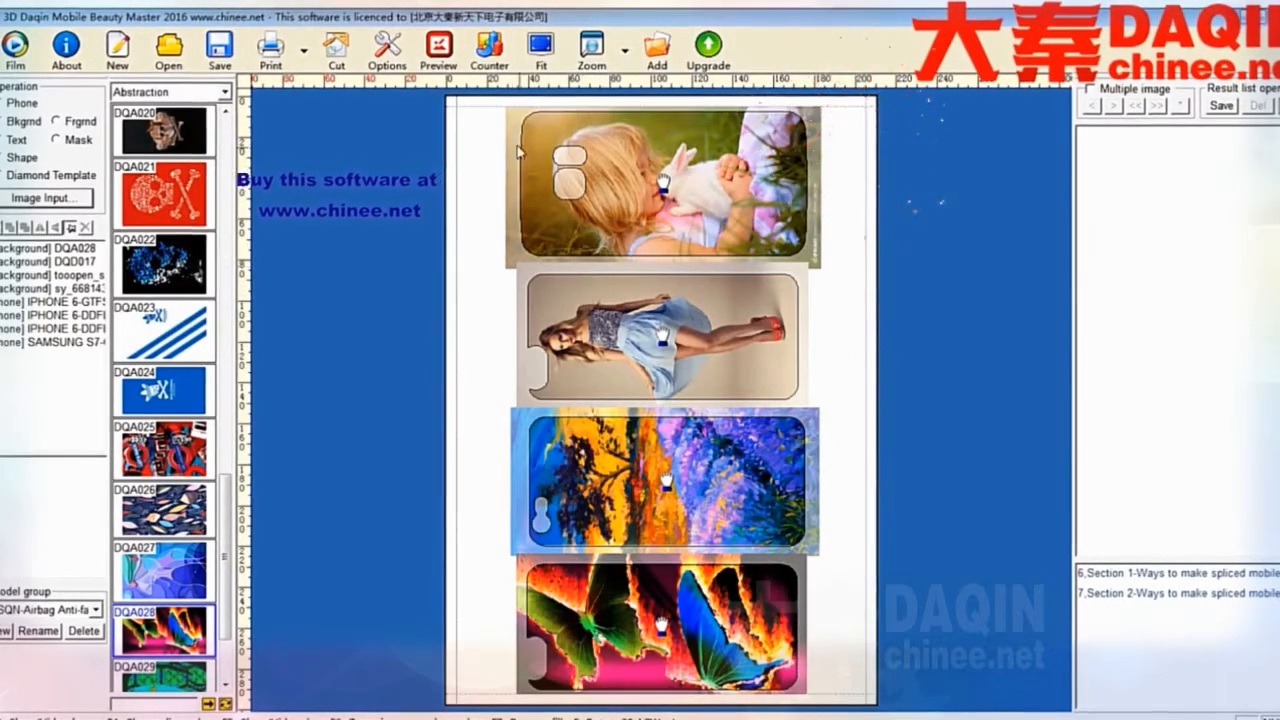
- Select the four phone outlines with the woman and painting backgrounds and mirror them vertically
left_click_drag(570, 145, 862, 713)
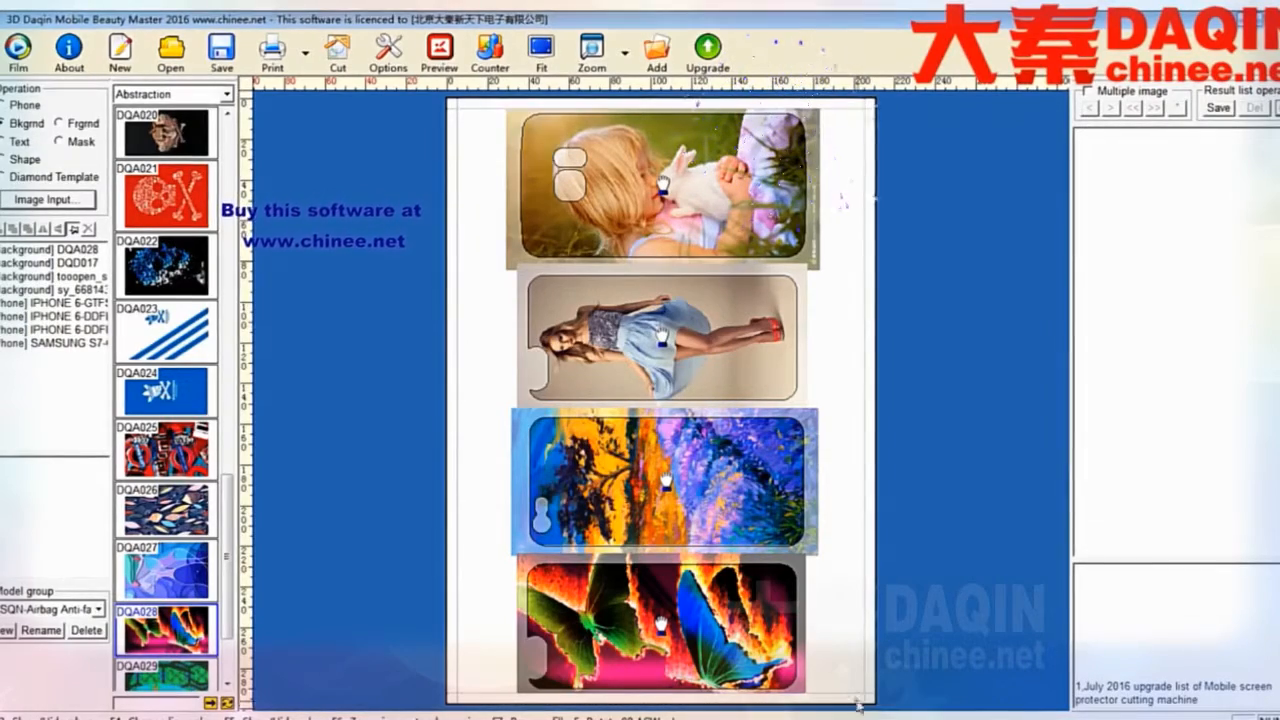
left_click_drag(793, 504, 852, 701)
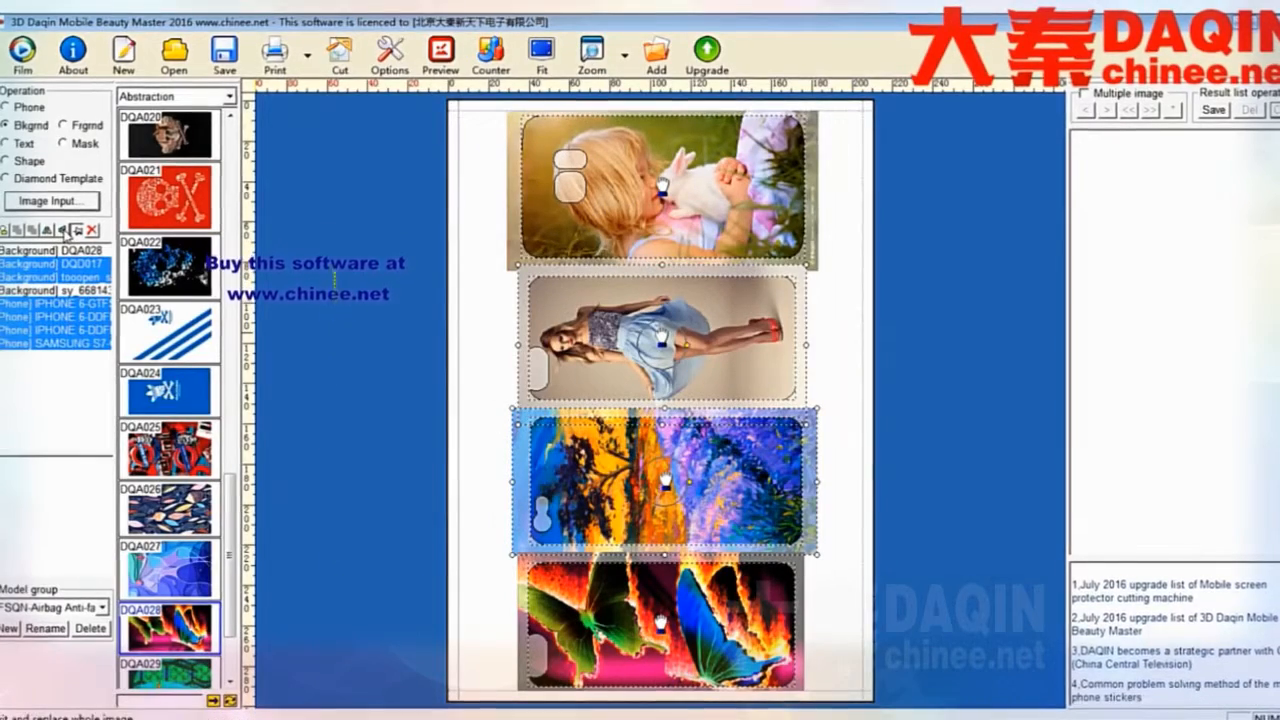
left_click(66, 231)
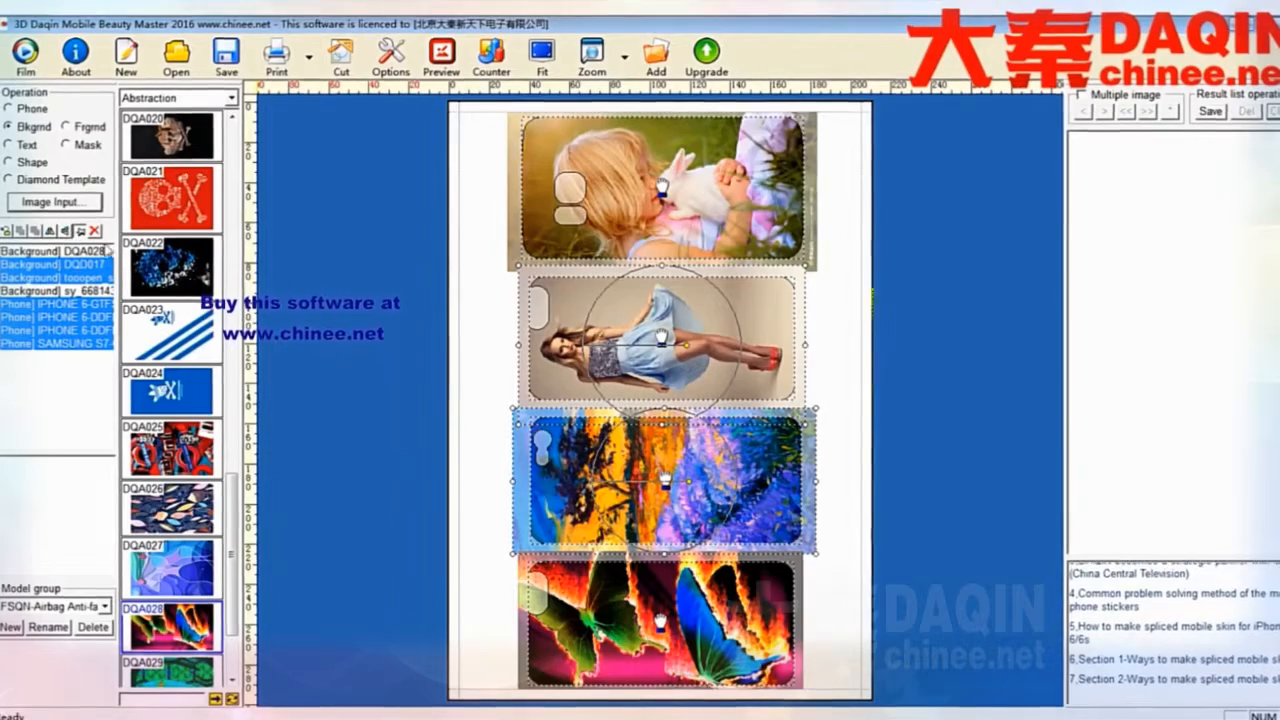
left_click(480, 400)
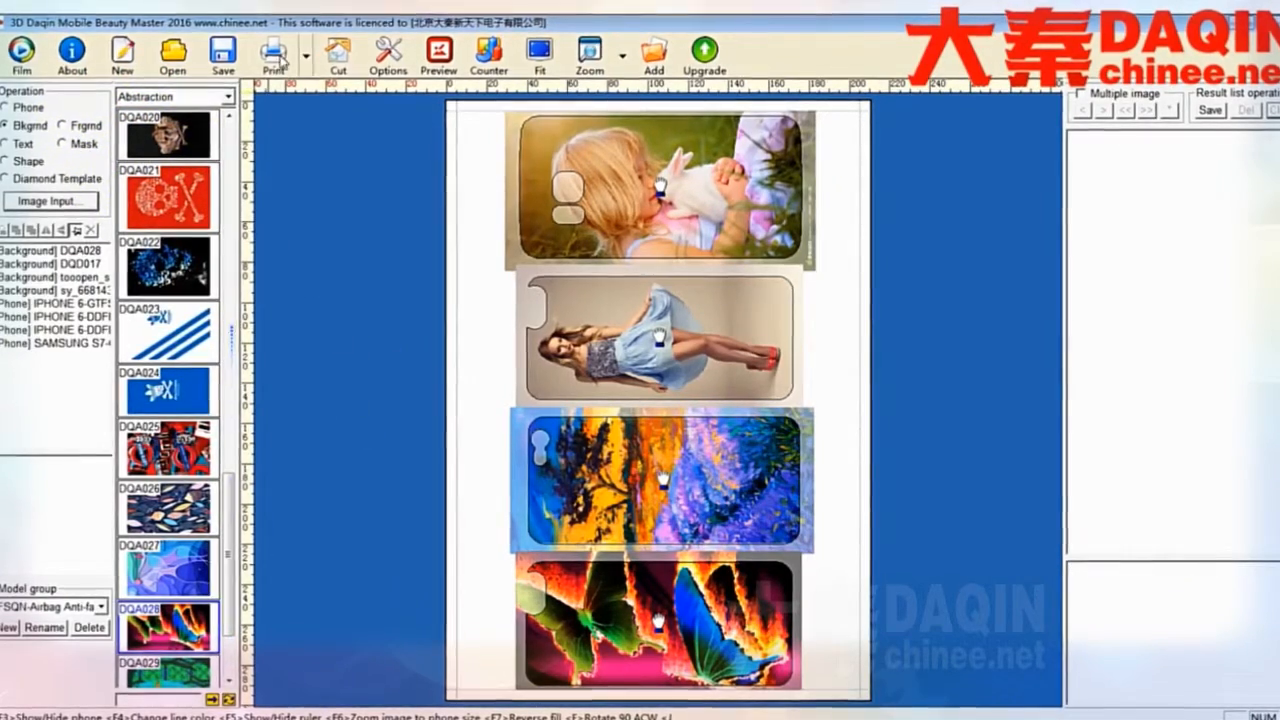
- Print the page with the four phone skins
key("ctrl+p")
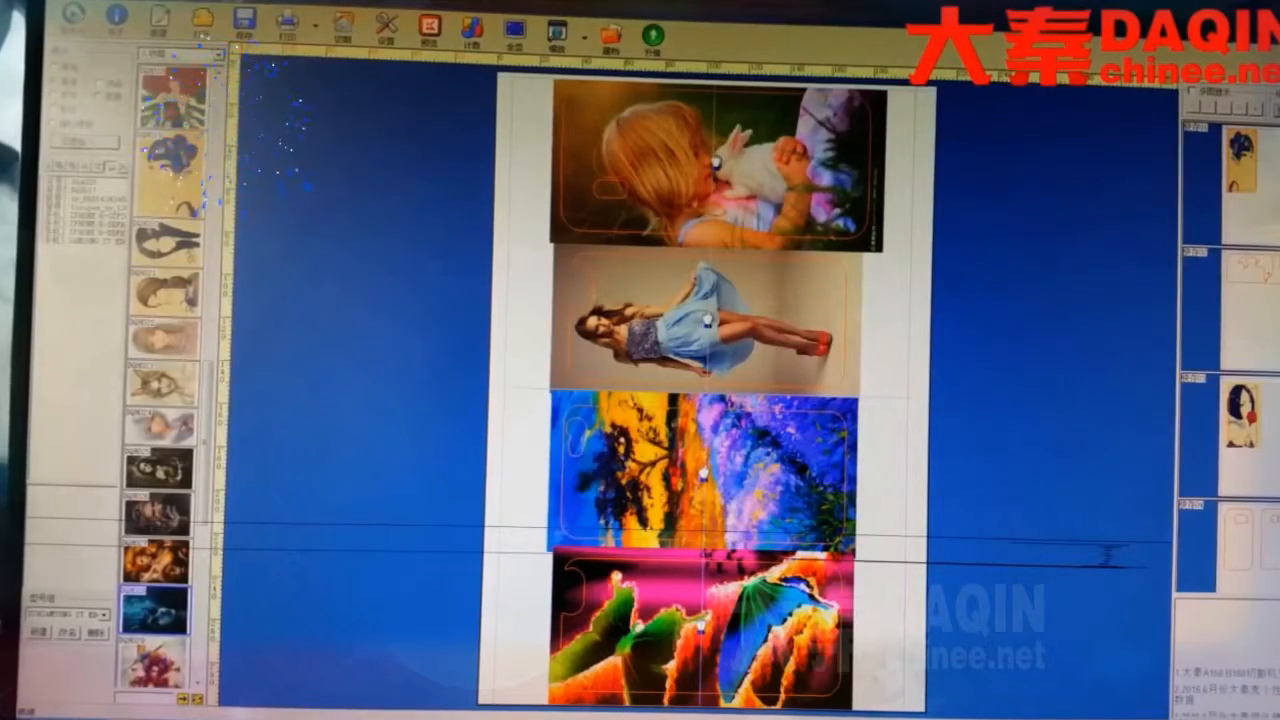